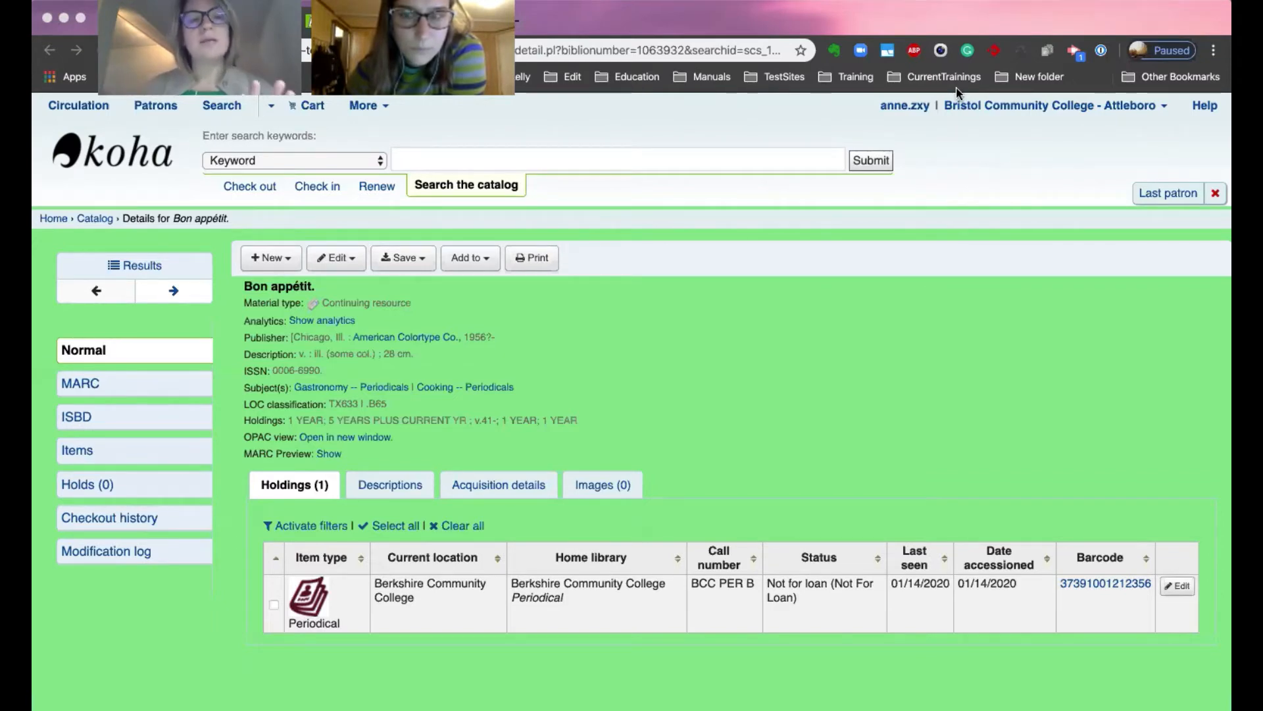
# Start a new subscription for the Bon appétit catalog record.
pyautogui.click(285, 261)
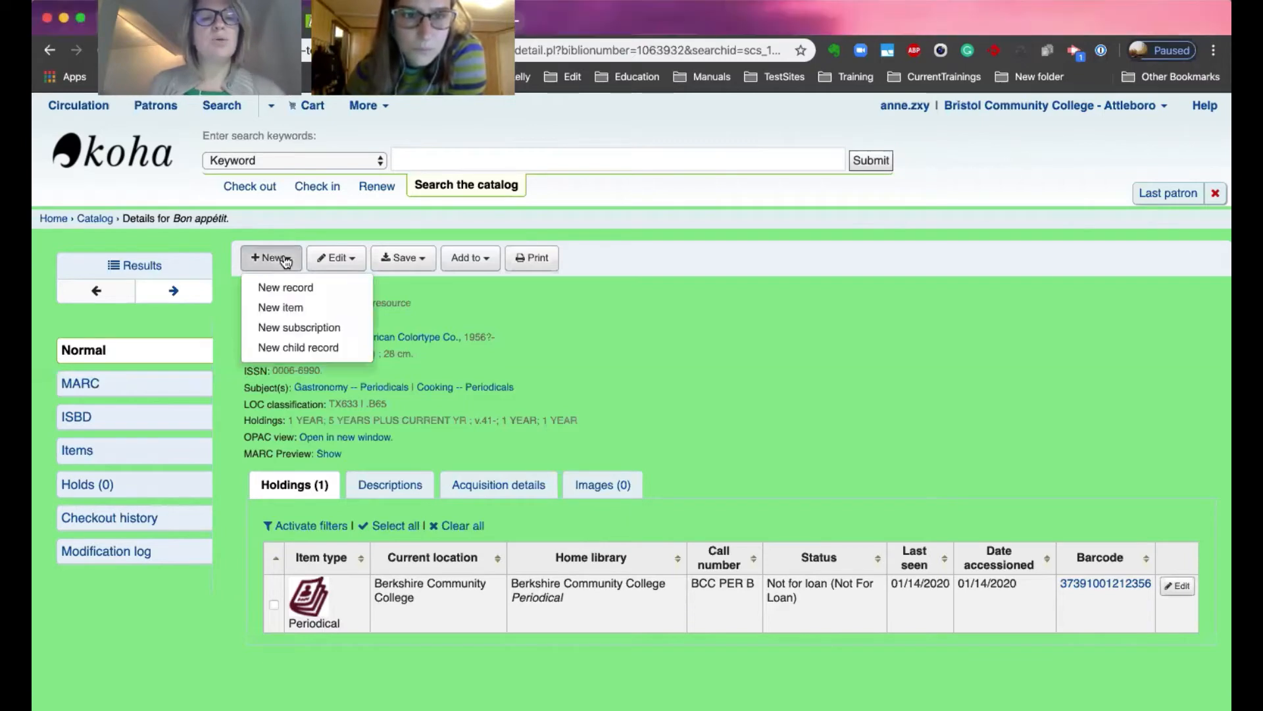
pyautogui.click(278, 329)
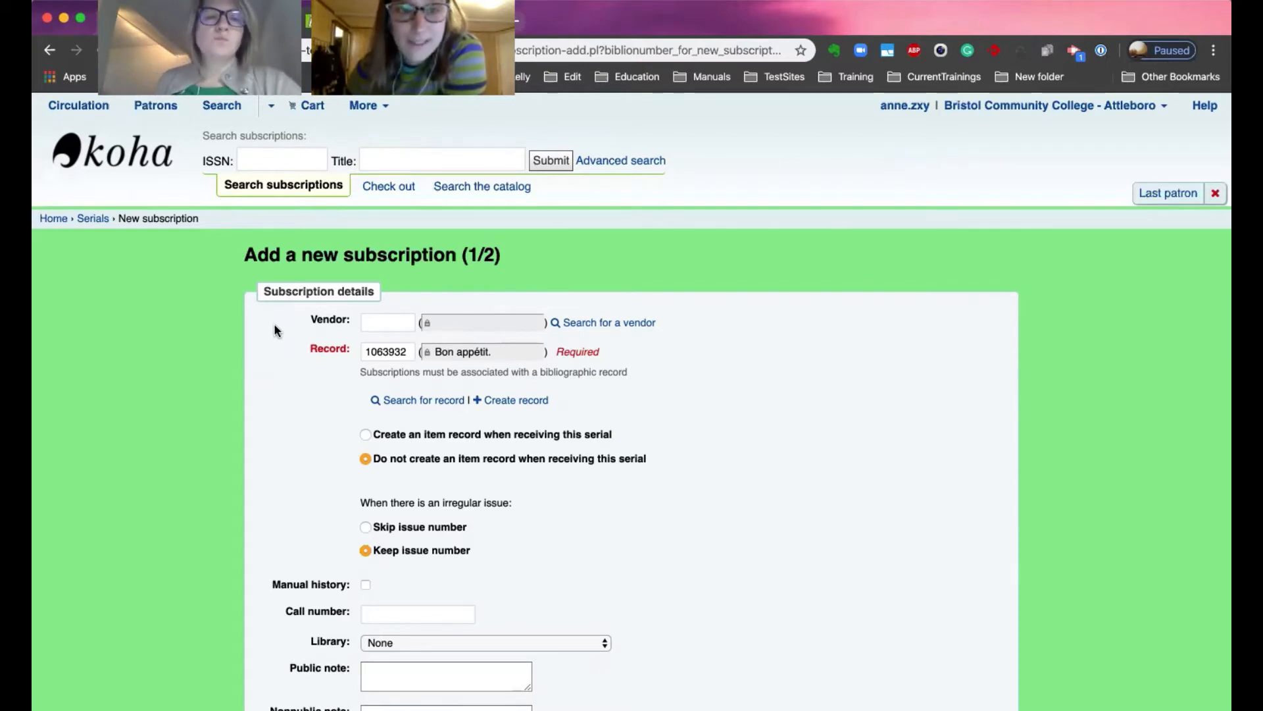
pyautogui.click(367, 351)
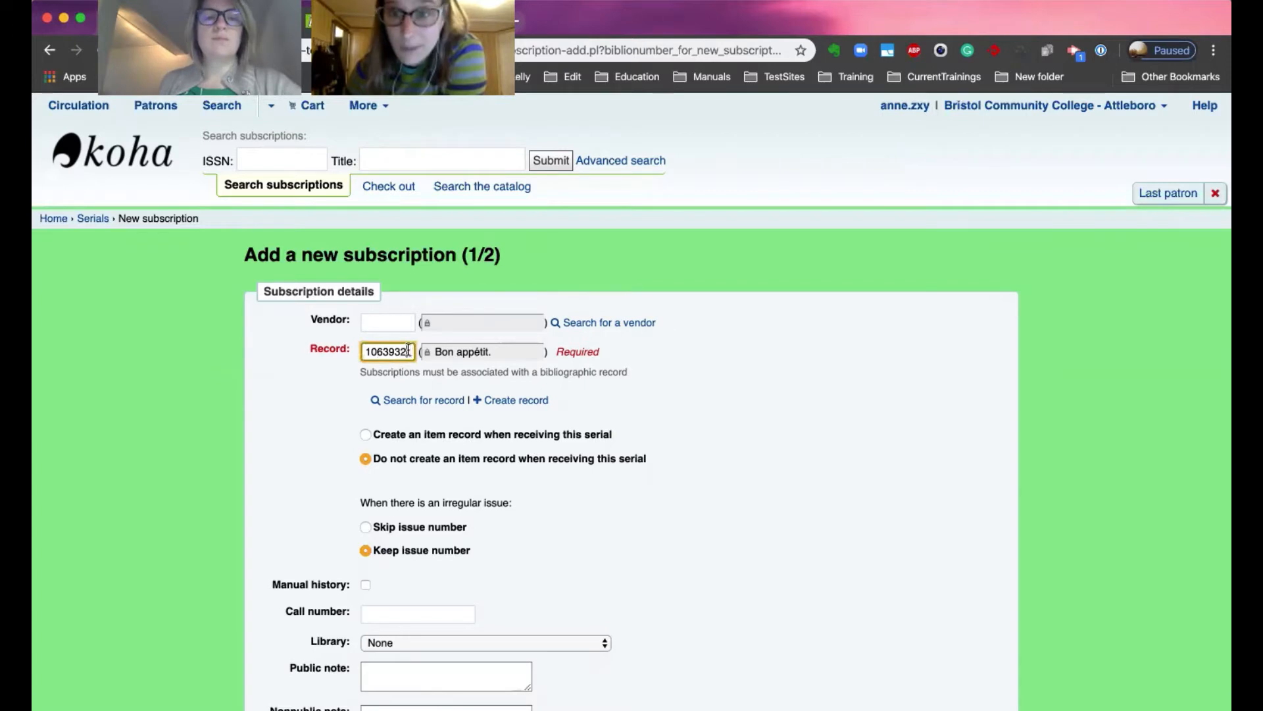
pyautogui.doubleClick(365, 351)
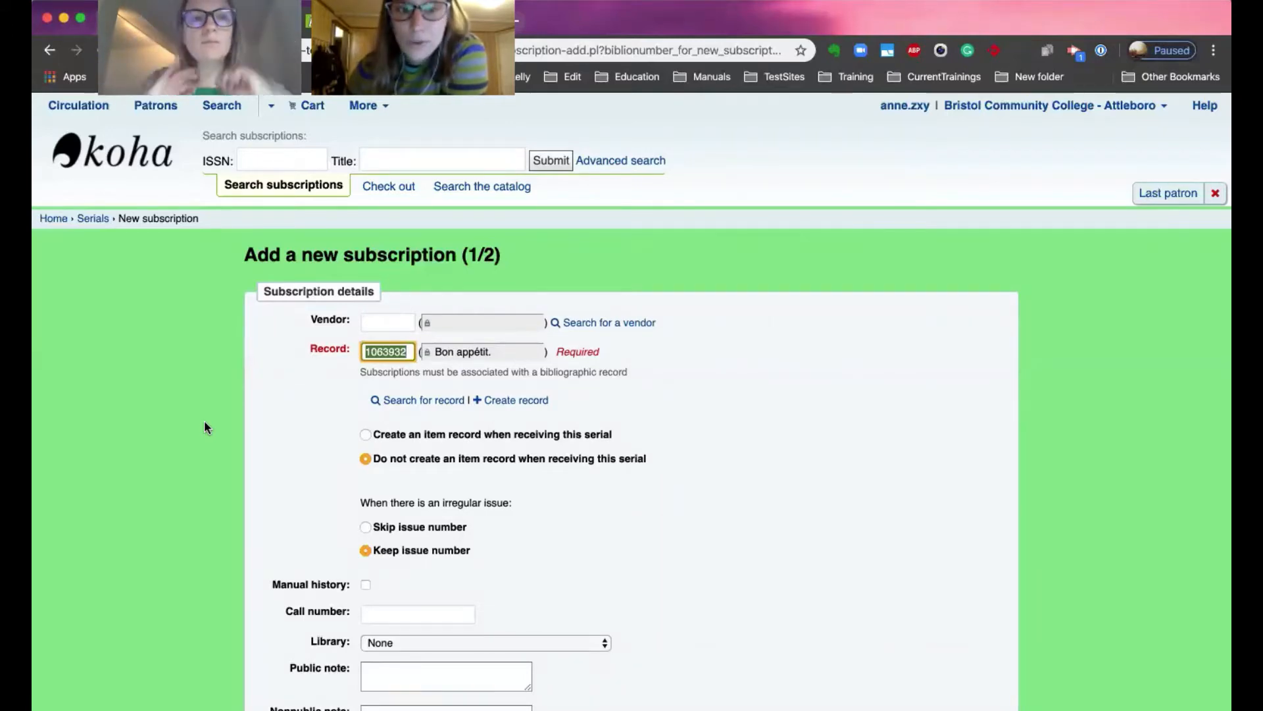
pyautogui.click(307, 412)
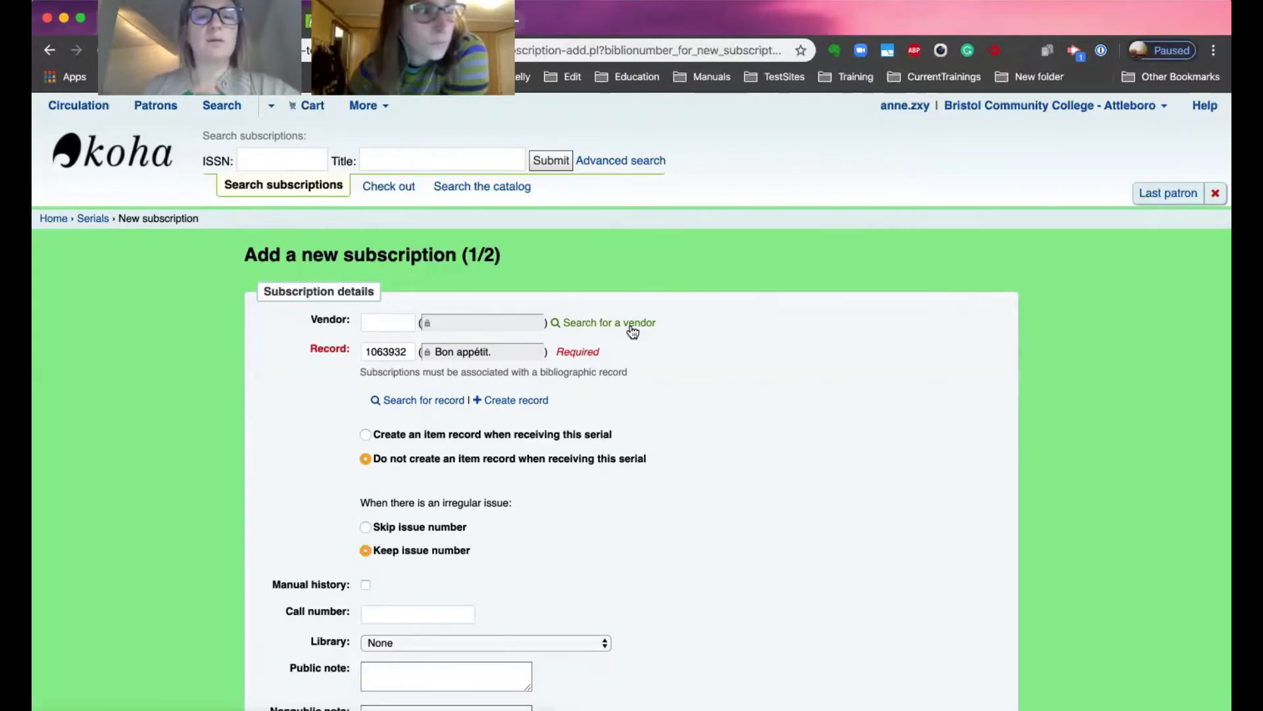
pyautogui.scroll(-3, 609, 385)
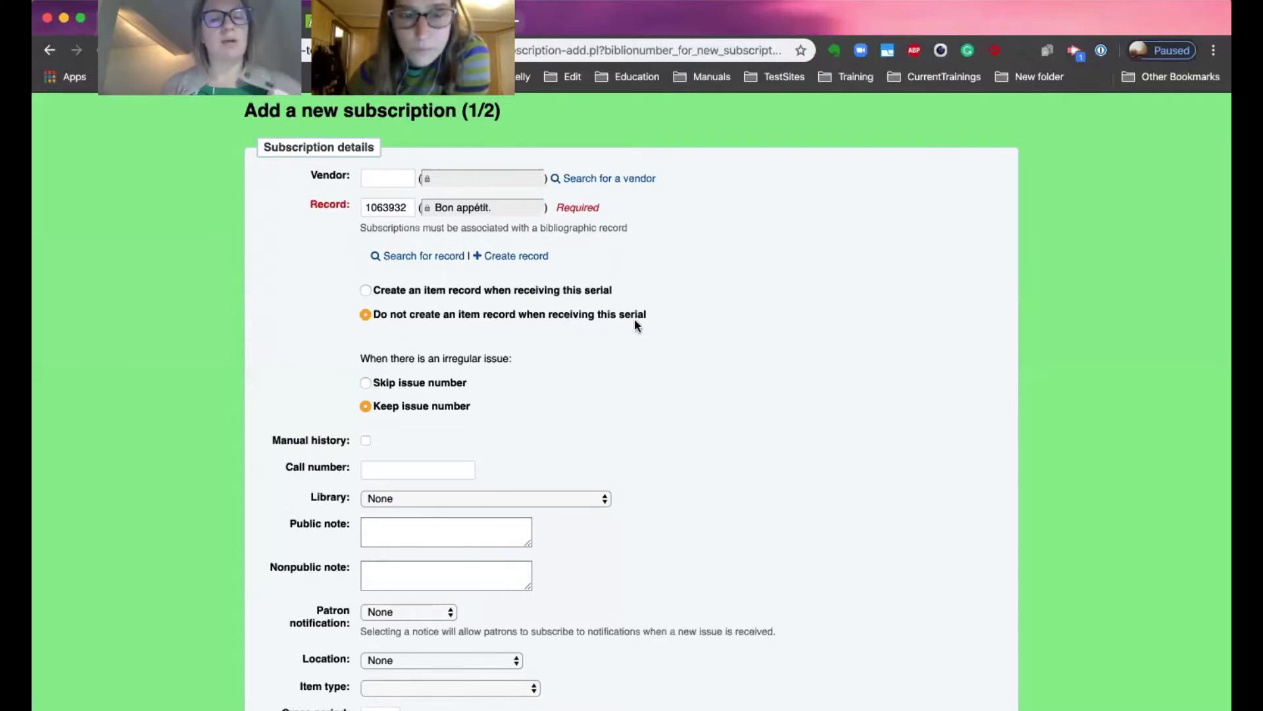
# Choose to create an item record when receiving this serial and enable manual history.
pyautogui.click(366, 291)
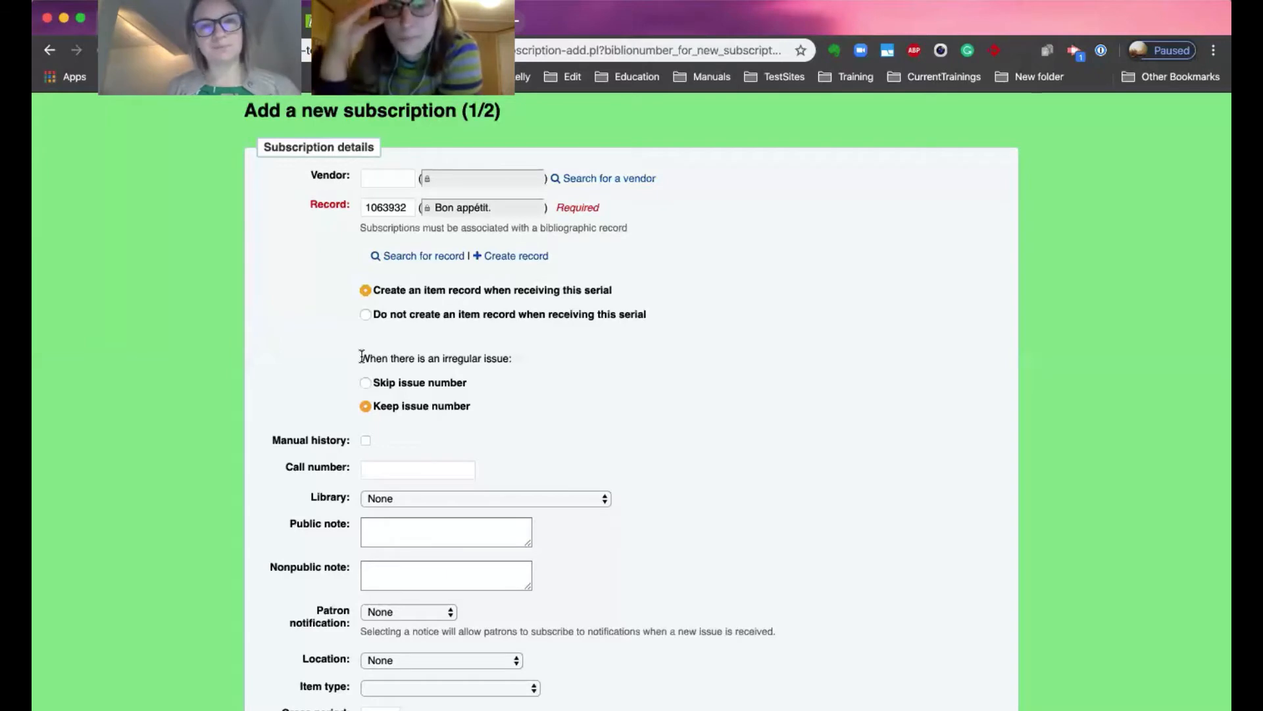
pyautogui.scroll(-2, 292, 392)
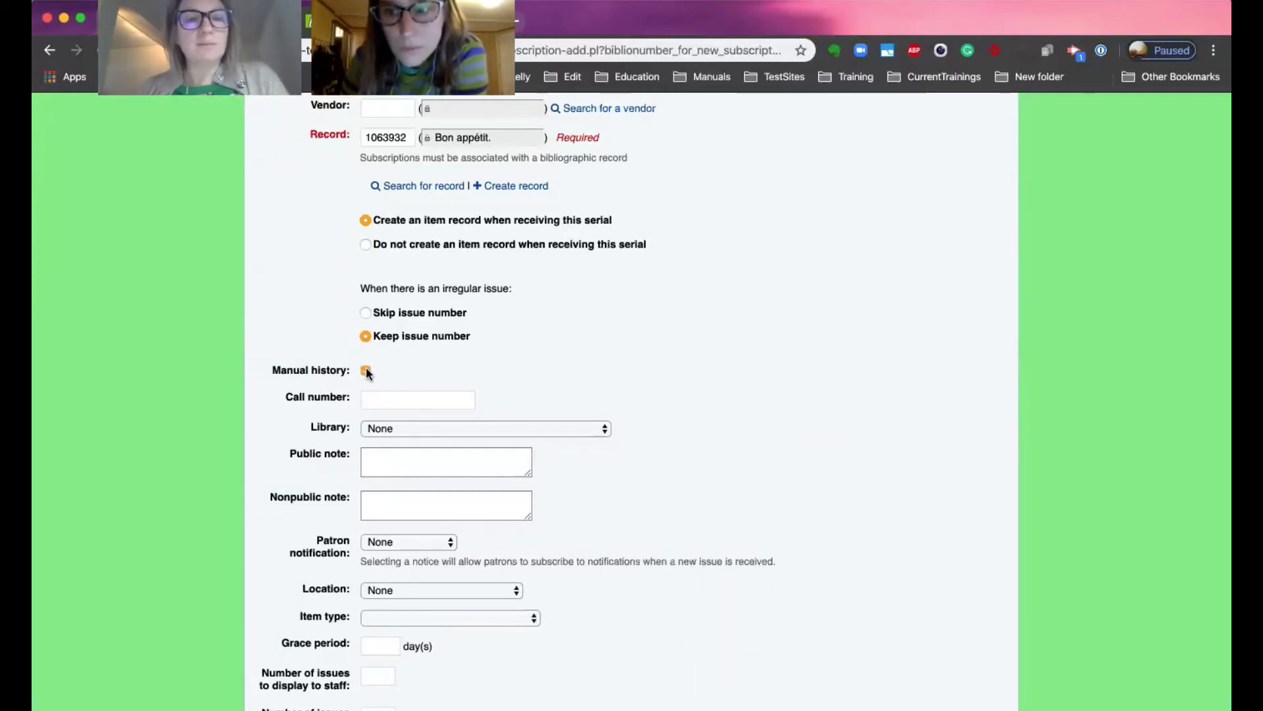
# Set the call number to PER BON and the library to Berkshire Community College.
pyautogui.click(372, 398)
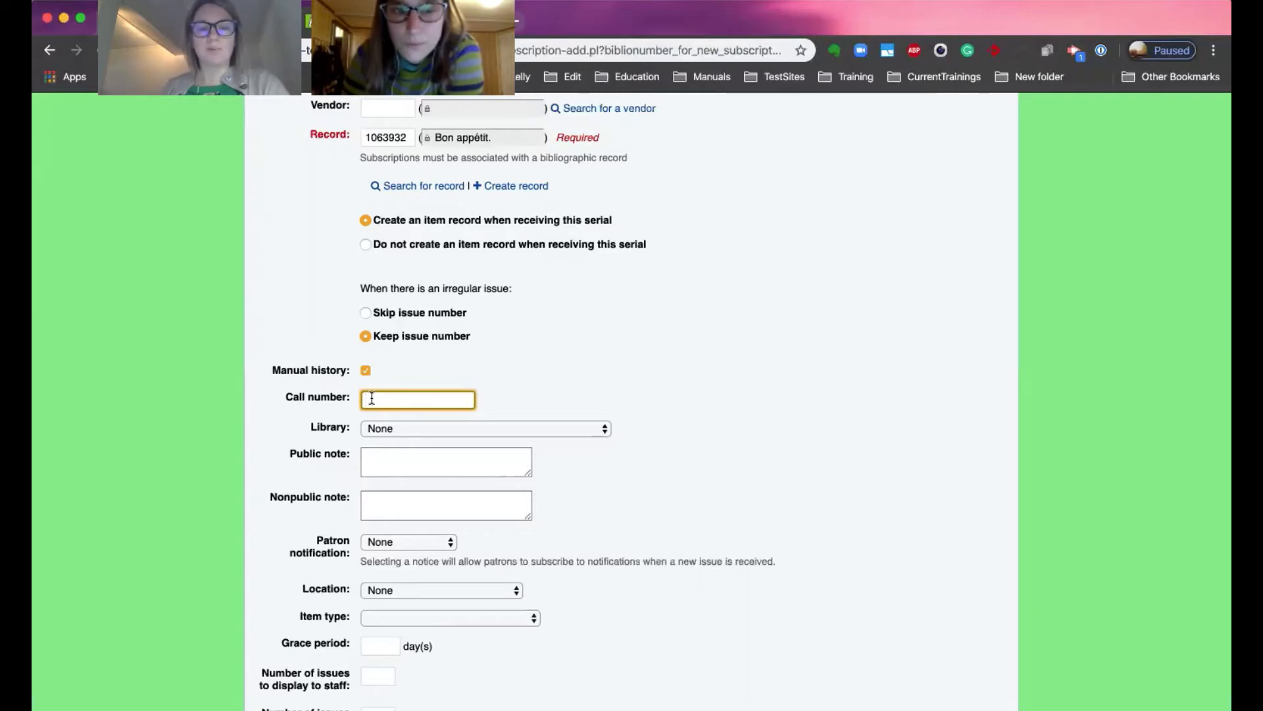
pyautogui.write('PE')
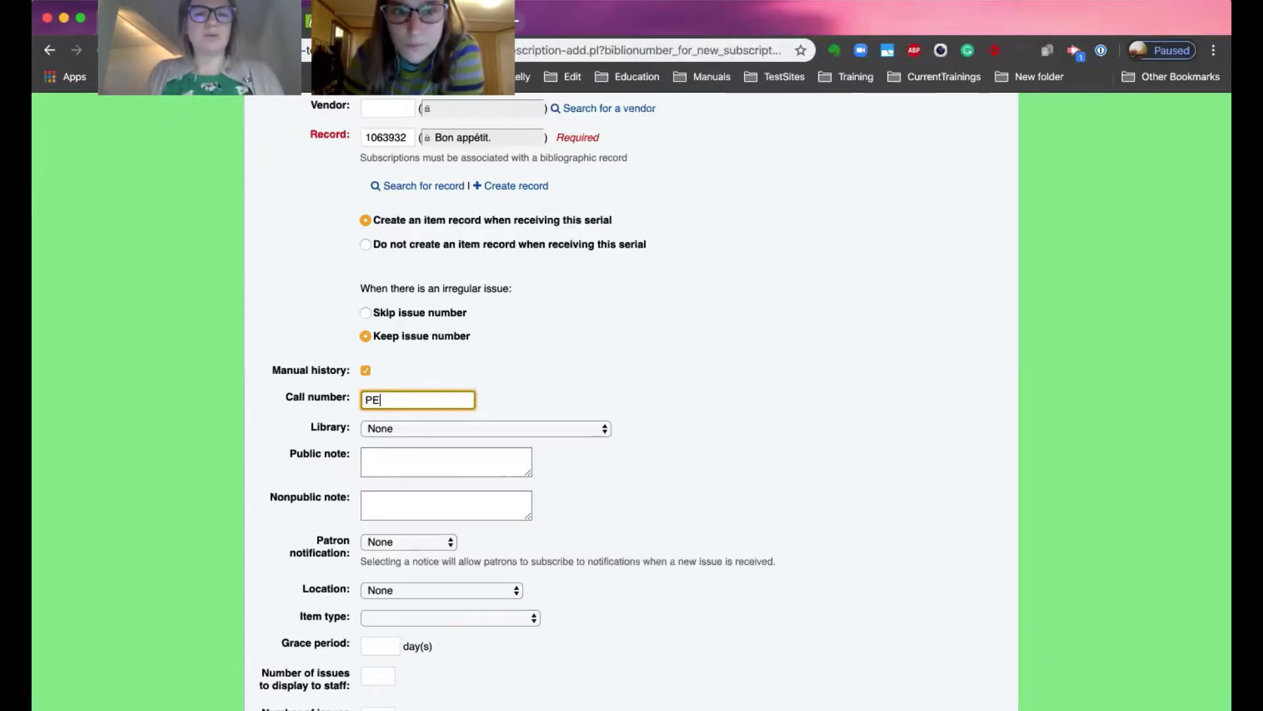
pyautogui.write('R BON')
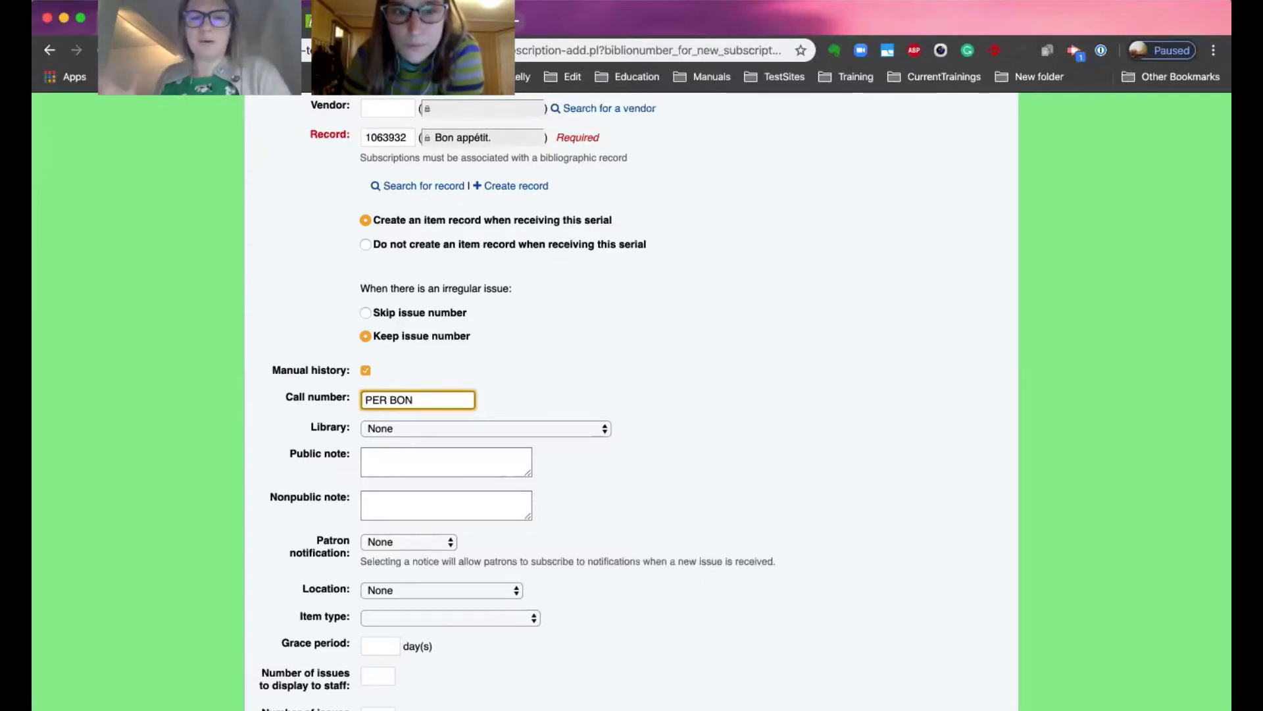
pyautogui.click(376, 431)
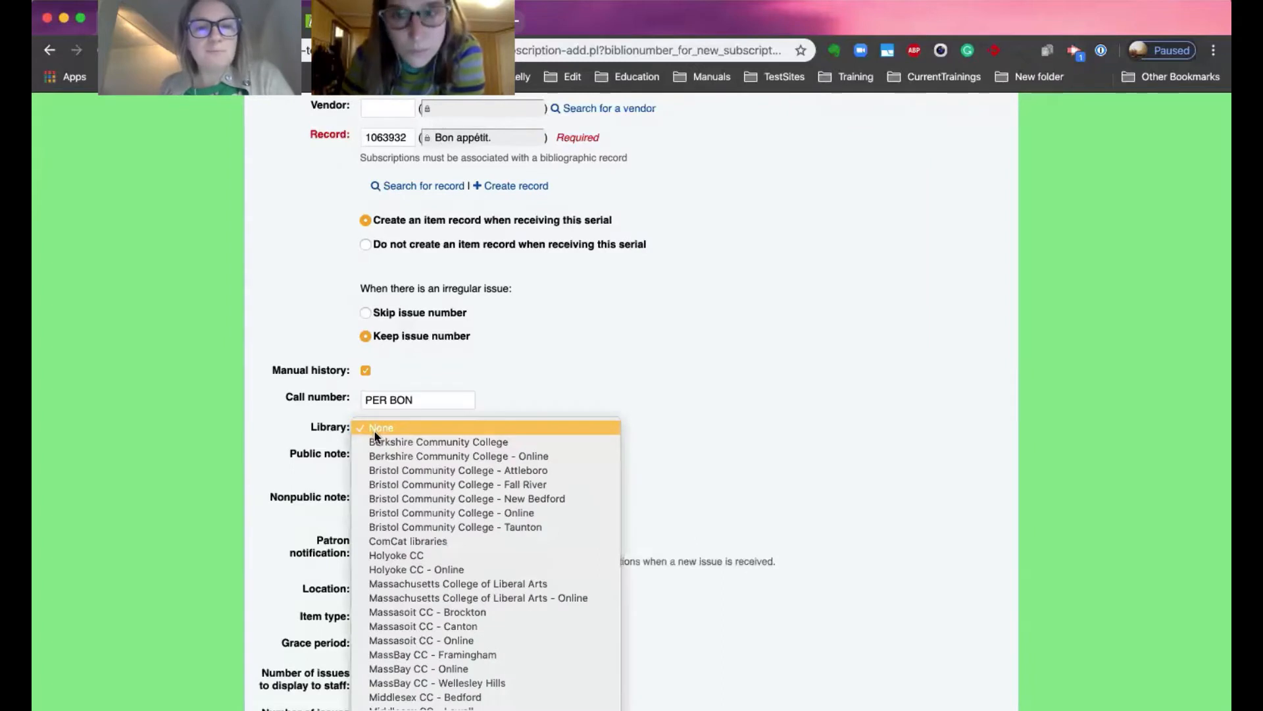
pyautogui.click(379, 443)
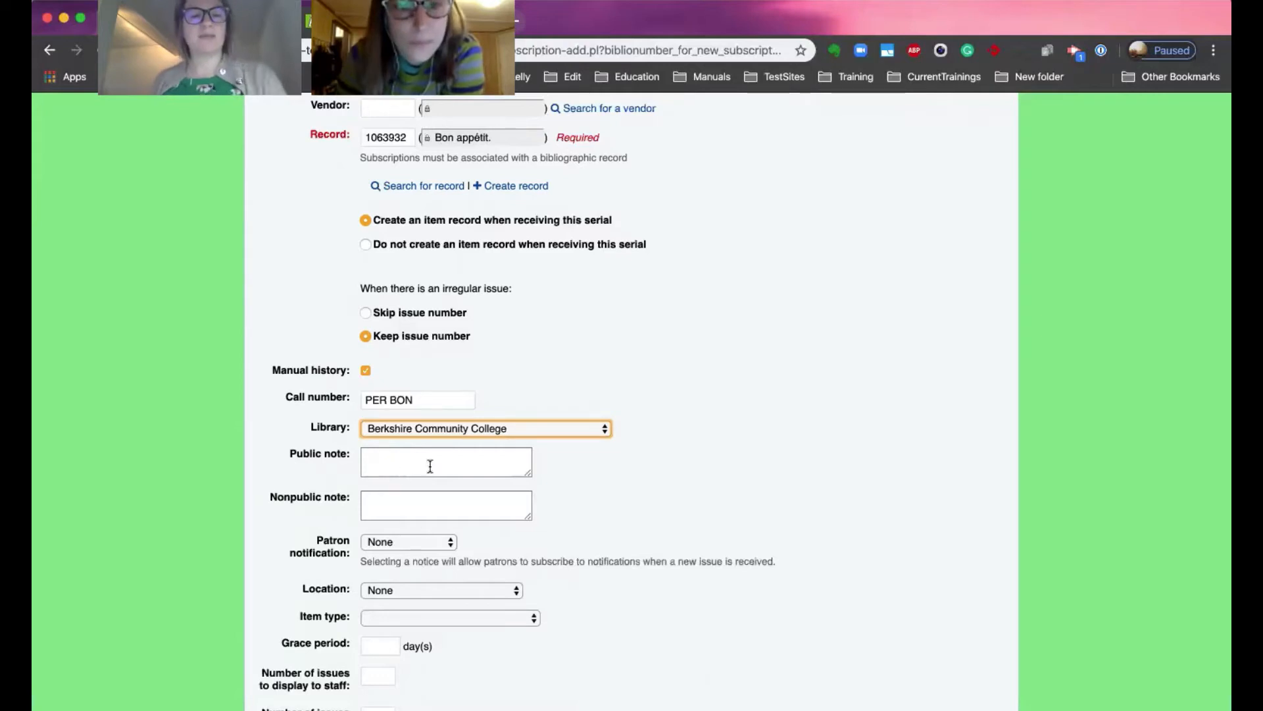
# Set the subscription's location to Periodical.
pyautogui.scroll(-1, 404, 488)
pyautogui.scroll(-3, 404, 488)
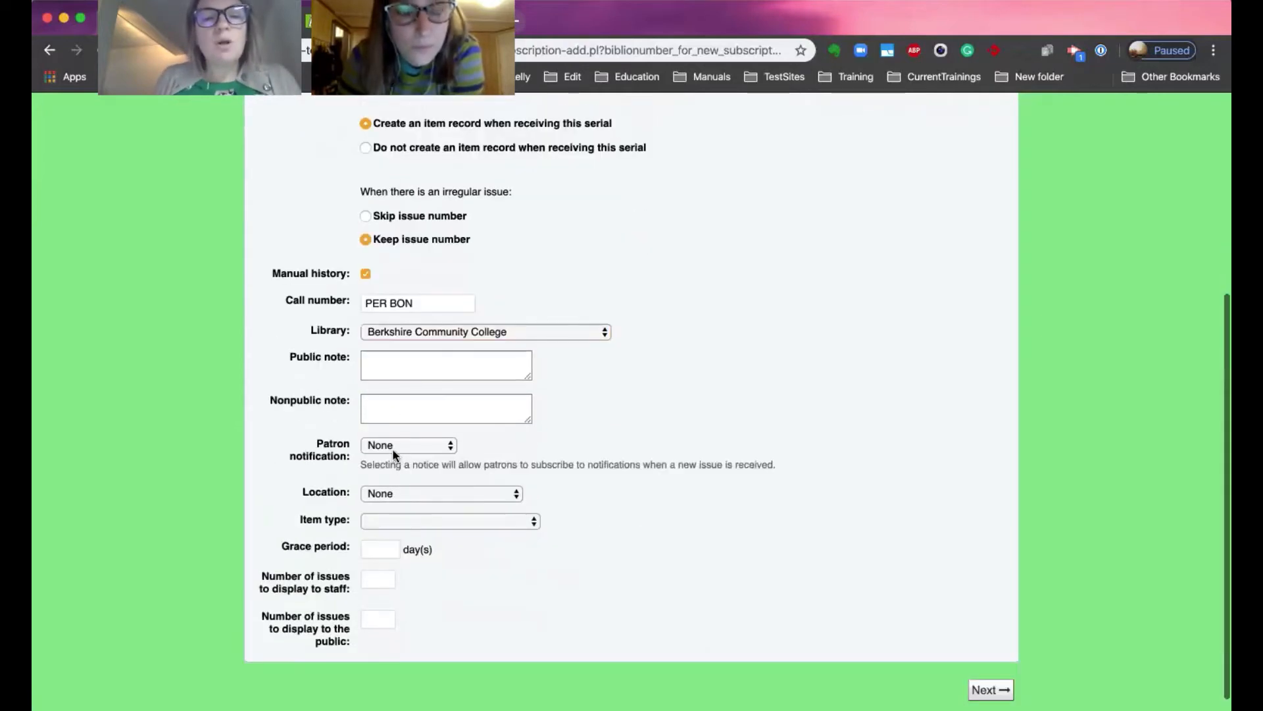
pyautogui.click(393, 451)
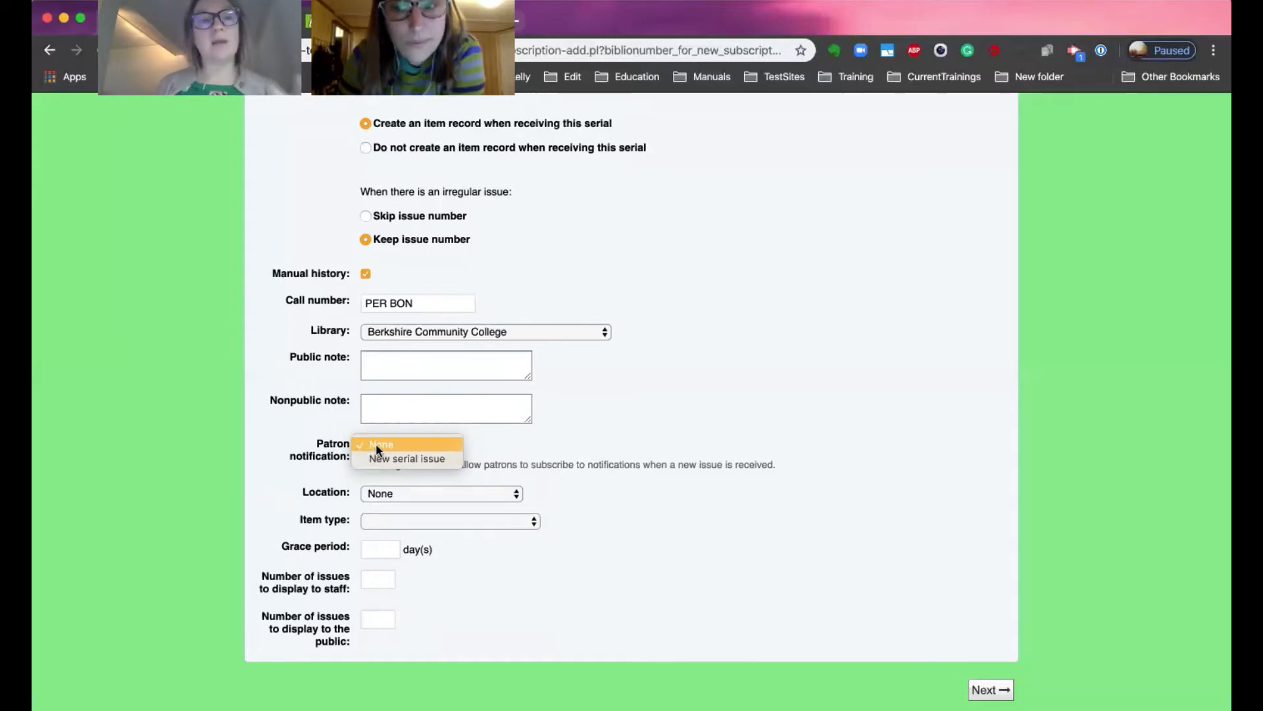
pyautogui.click(378, 449)
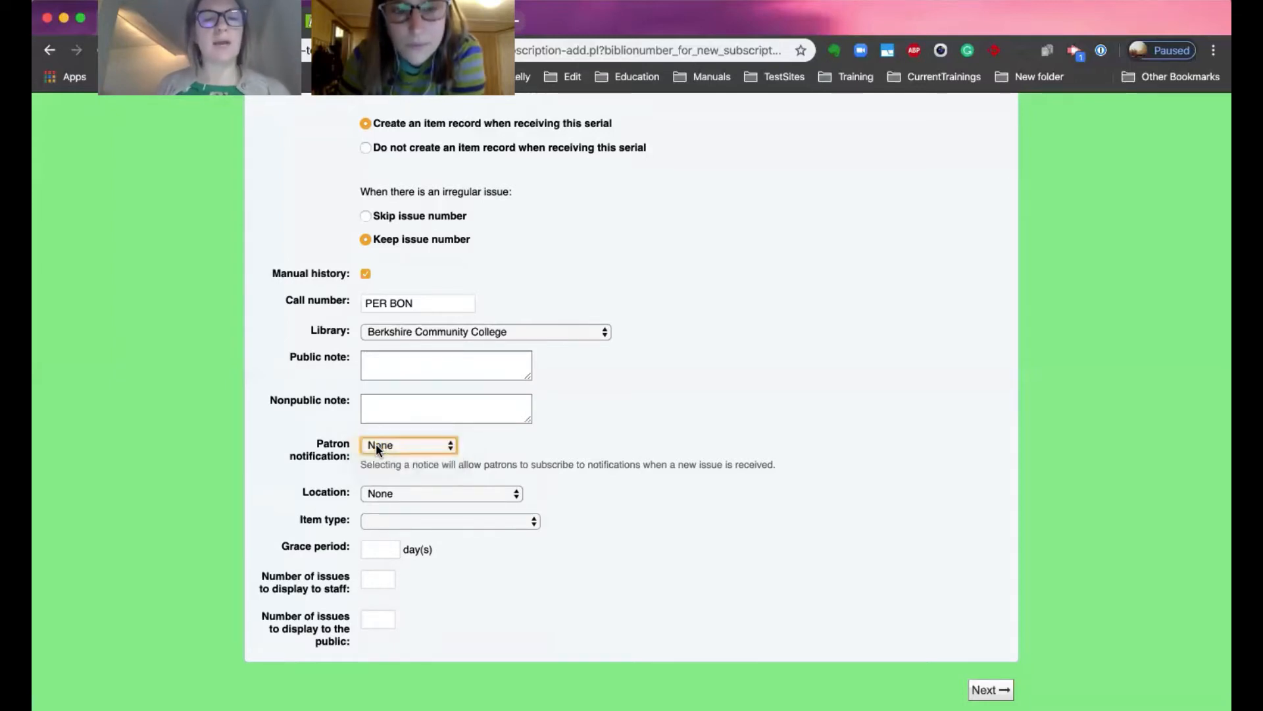
pyautogui.click(388, 496)
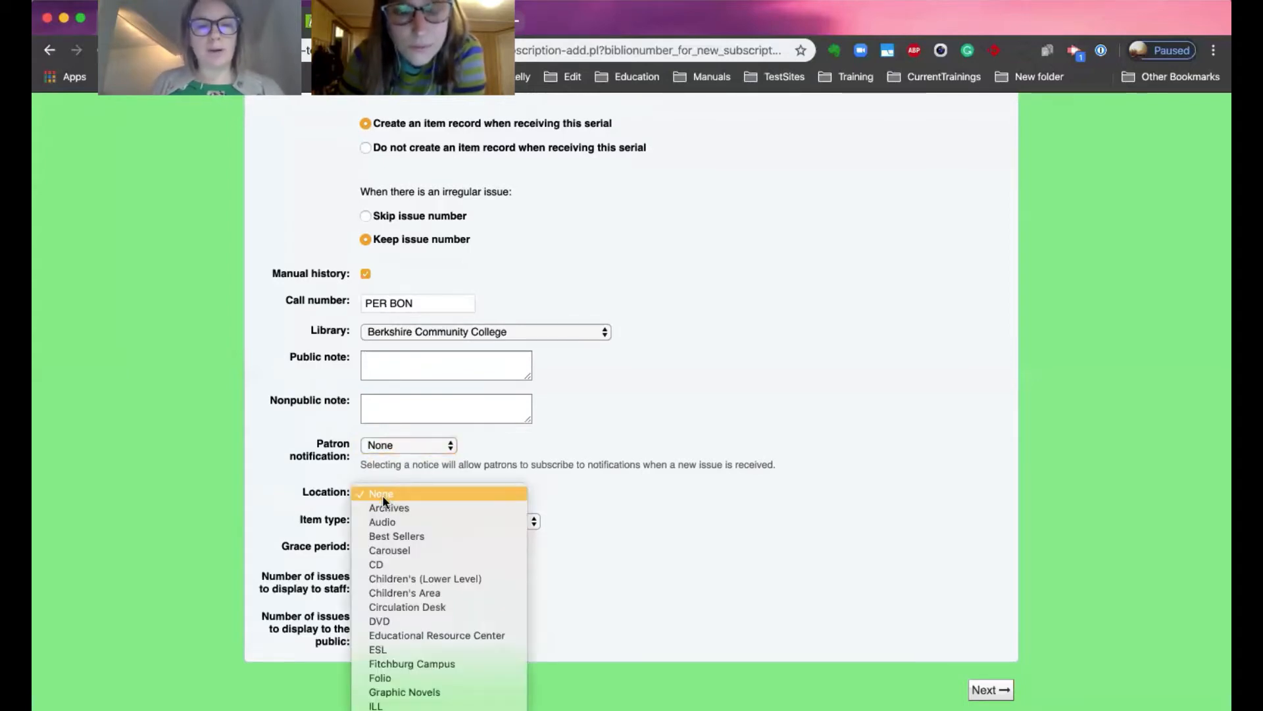
pyautogui.scroll(-5, 398, 611)
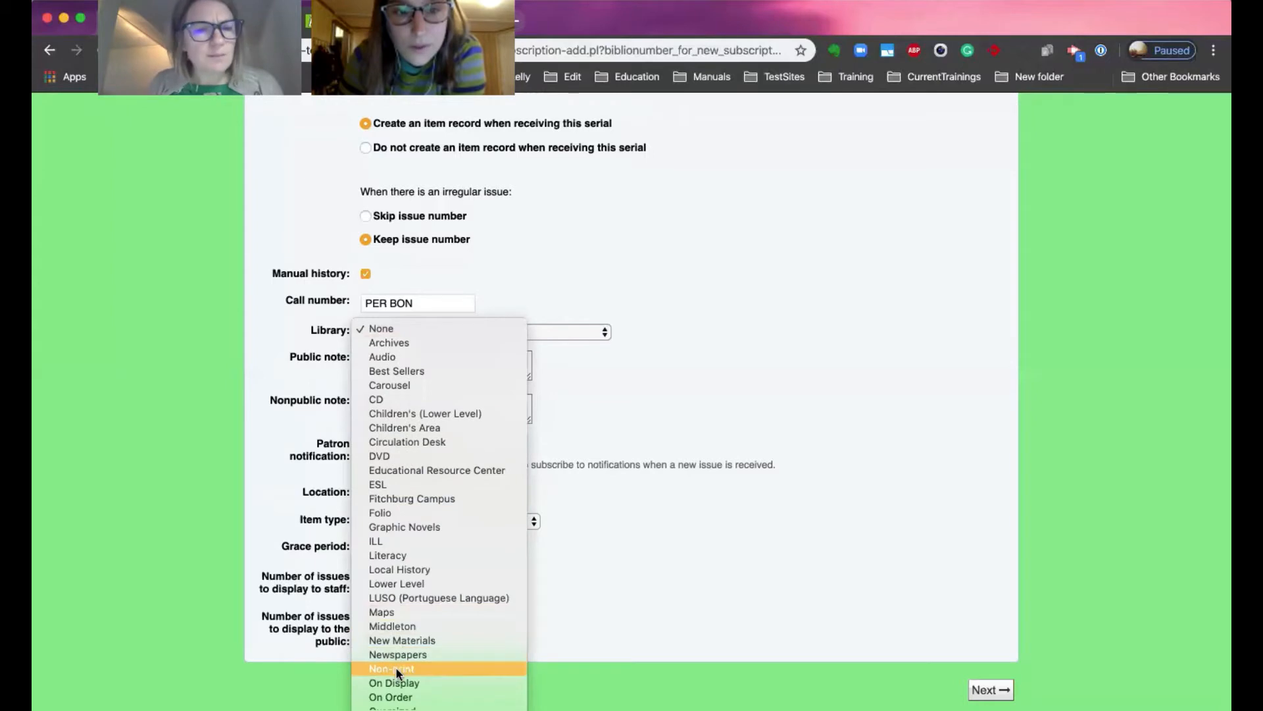
pyautogui.scroll(-2, 401, 666)
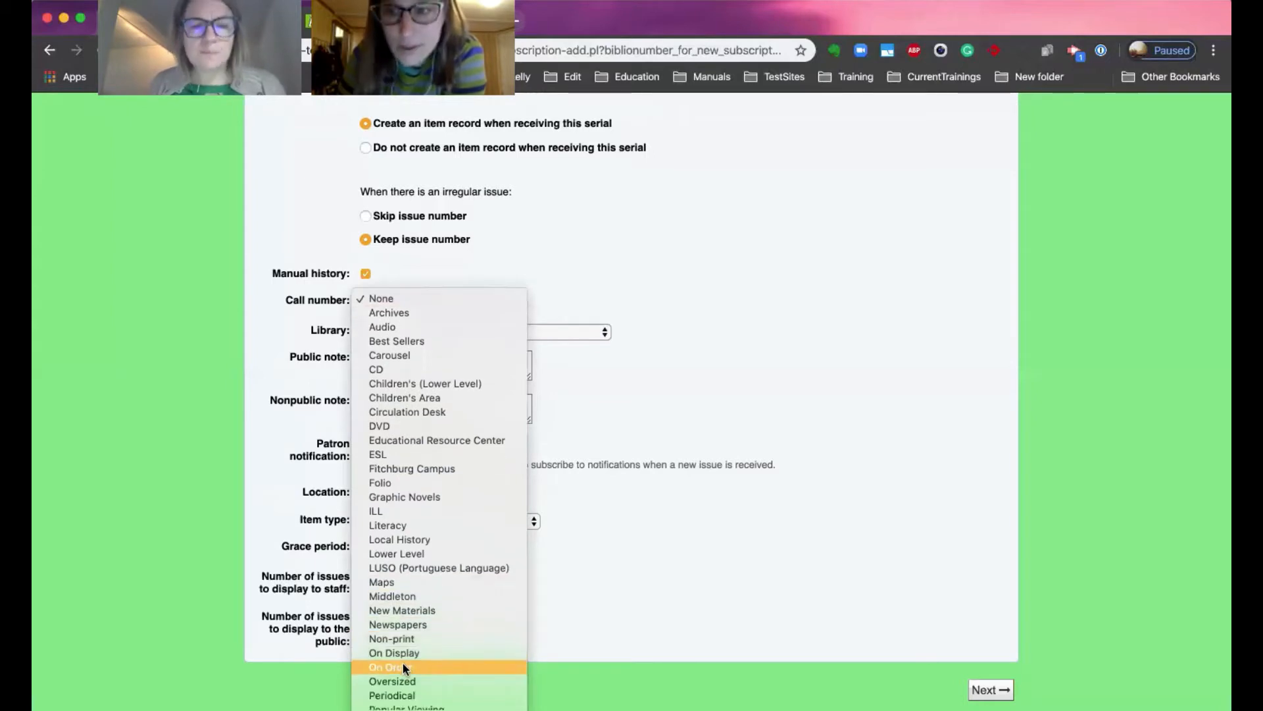
pyautogui.scroll(-1, 408, 664)
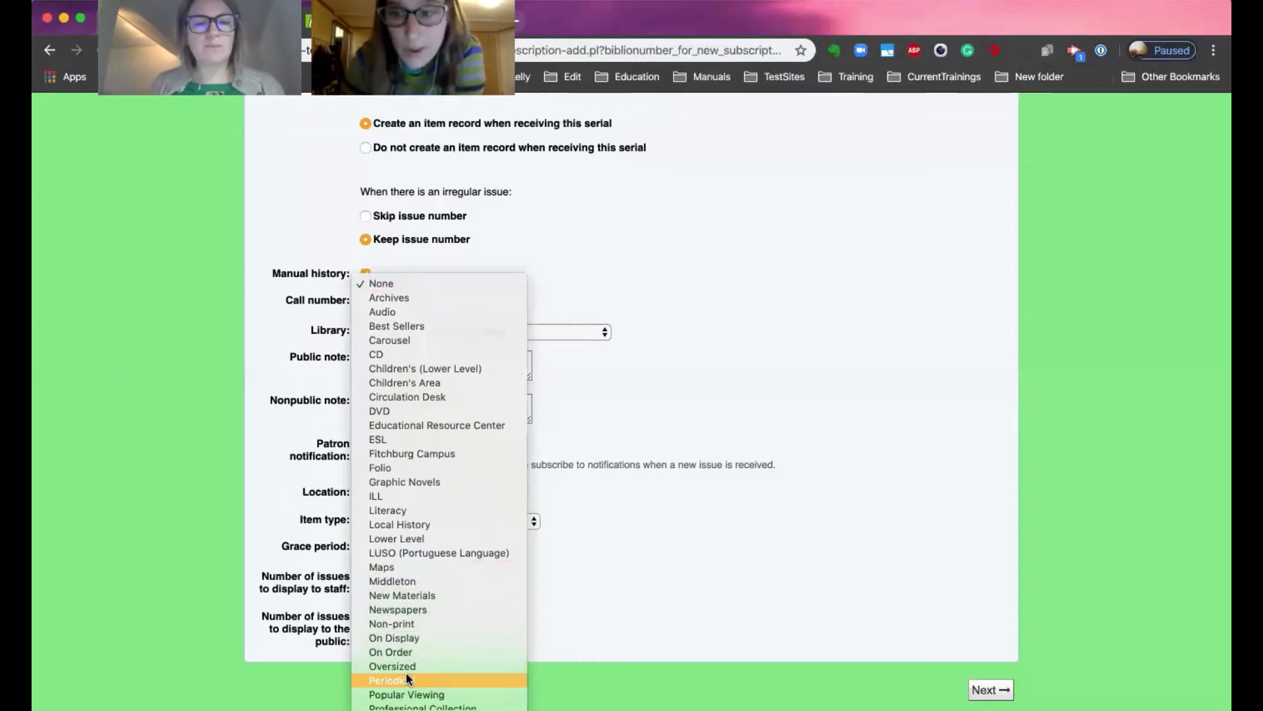
pyautogui.click(405, 674)
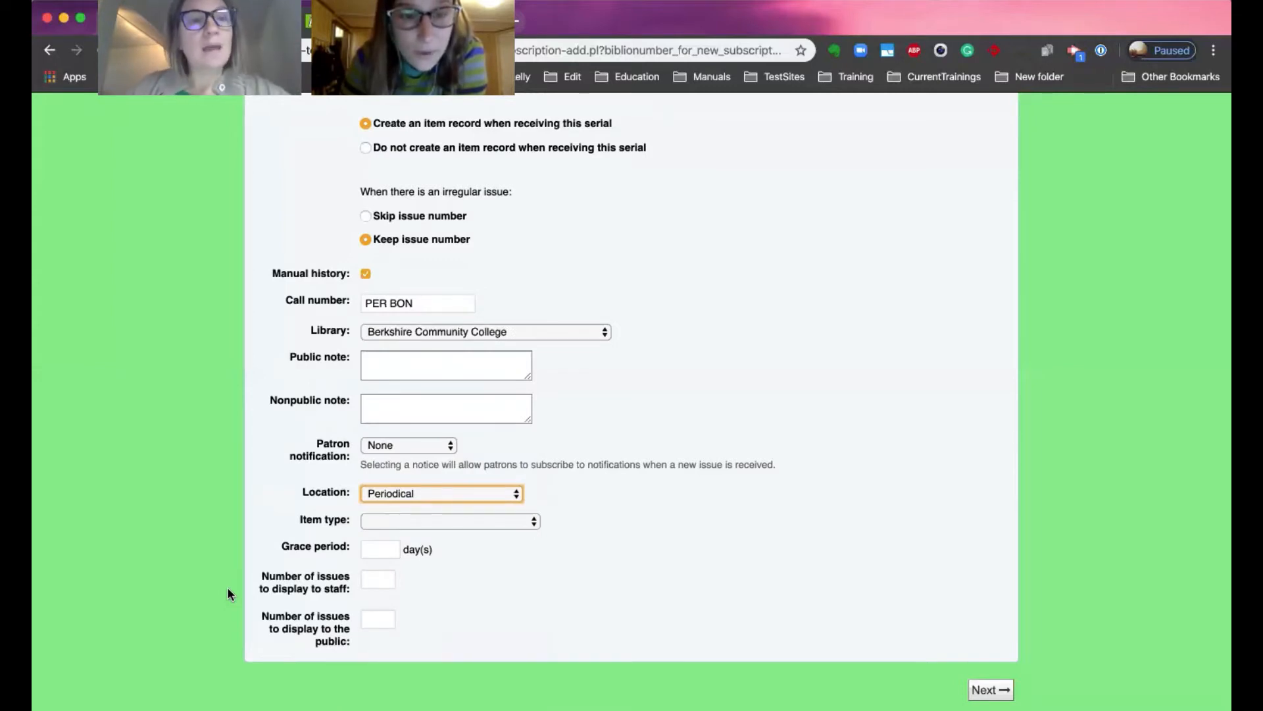
# Set the item type to Periodical.
pyautogui.click(442, 521)
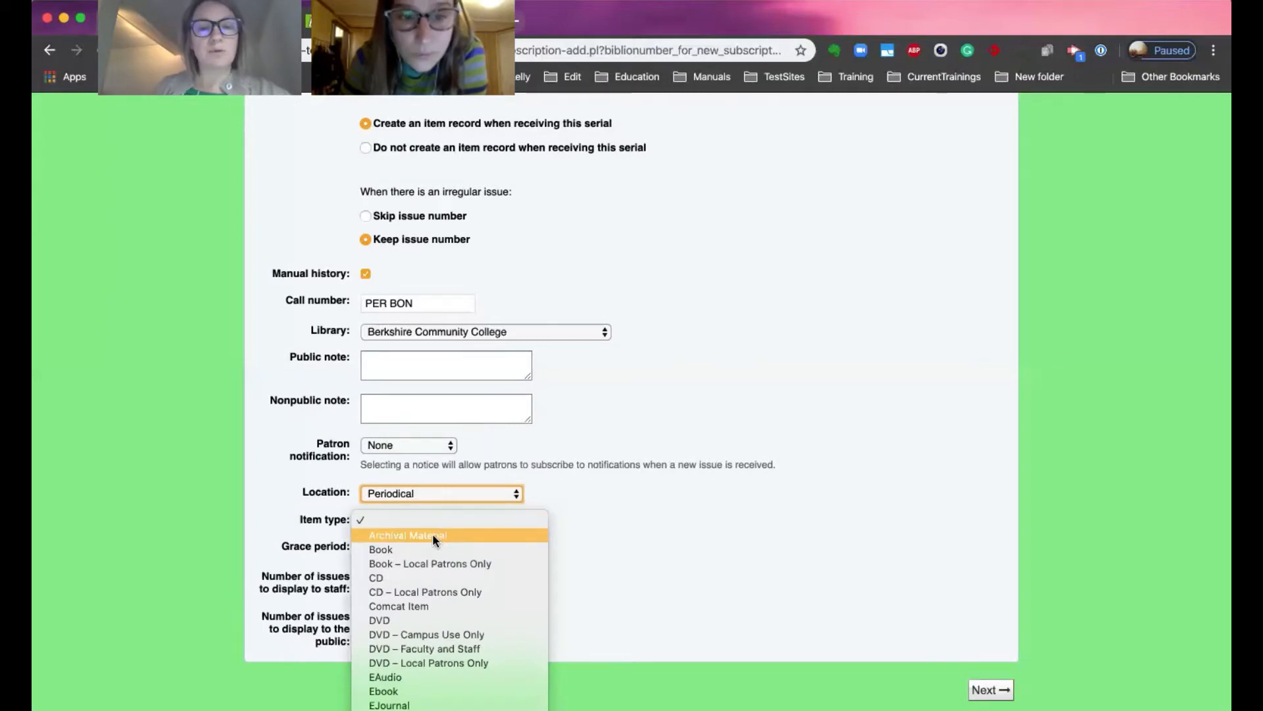
pyautogui.scroll(-3, 436, 573)
pyautogui.scroll(-3, 439, 583)
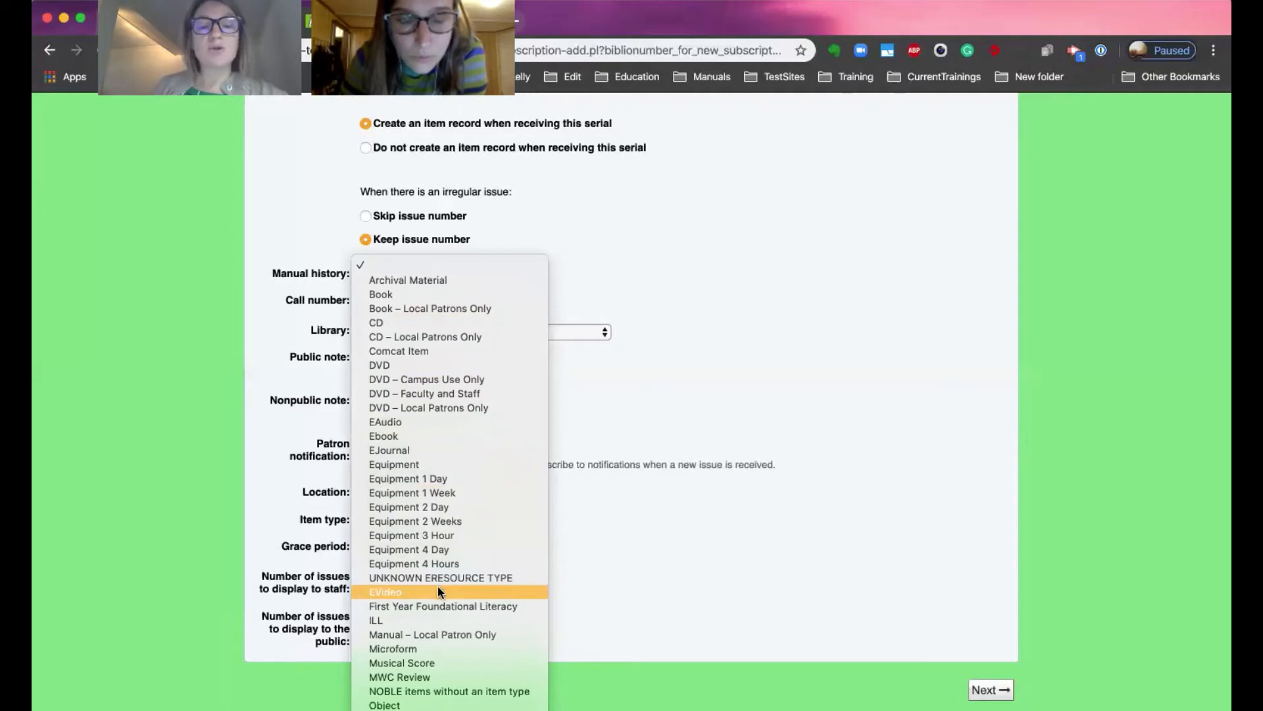
pyautogui.scroll(-2, 437, 586)
pyautogui.click(392, 644)
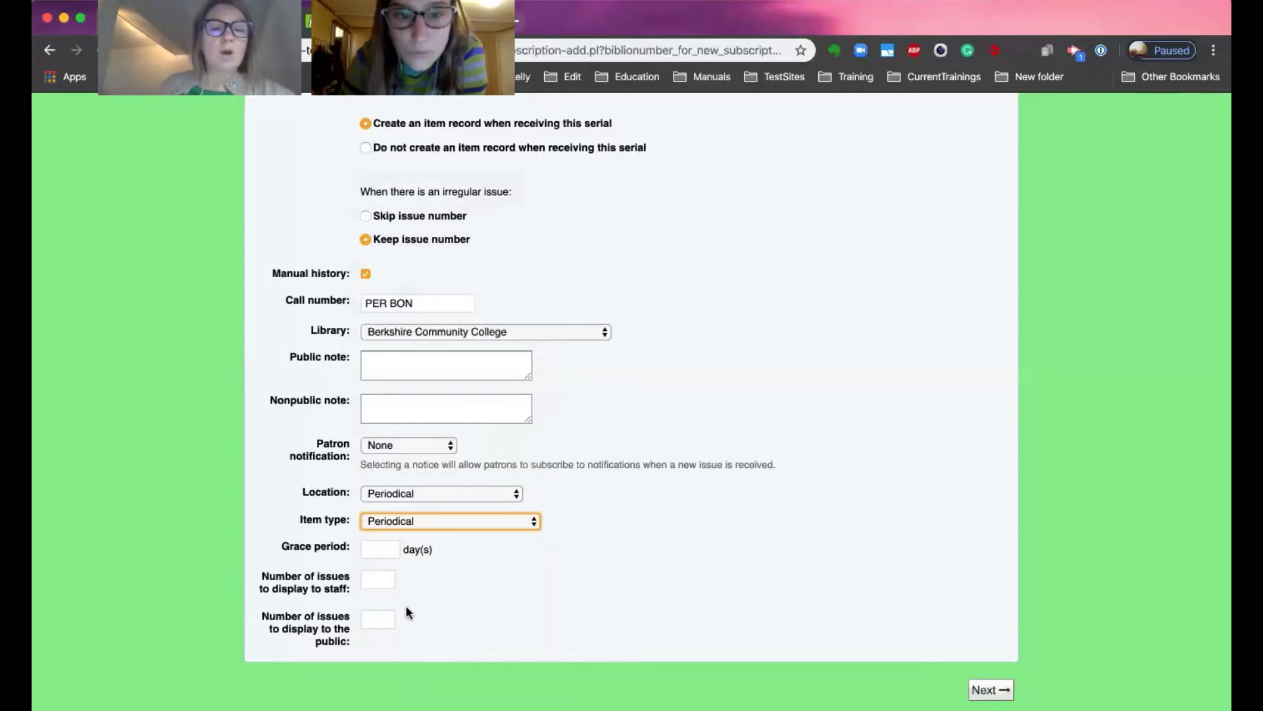
# Set the grace period to 14 days and the issues displayed to staff and public to 12 each.
pyautogui.click(377, 546)
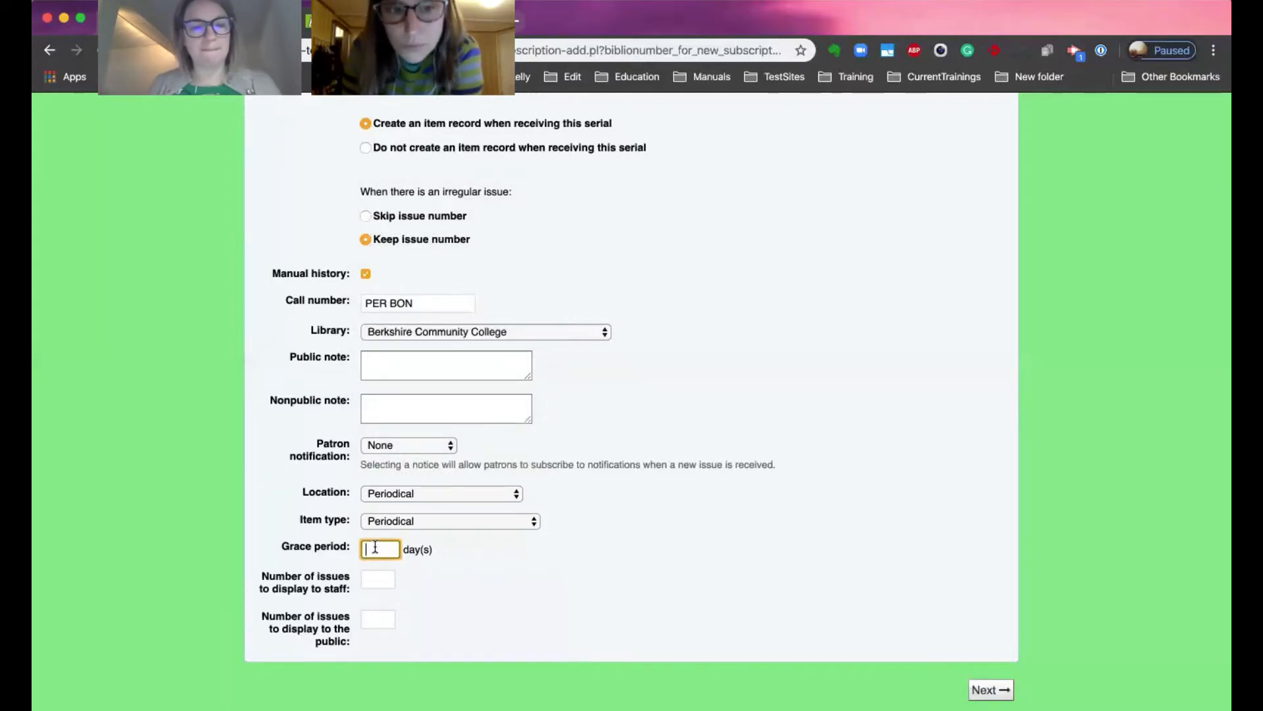
pyautogui.write('14')
pyautogui.click(380, 579)
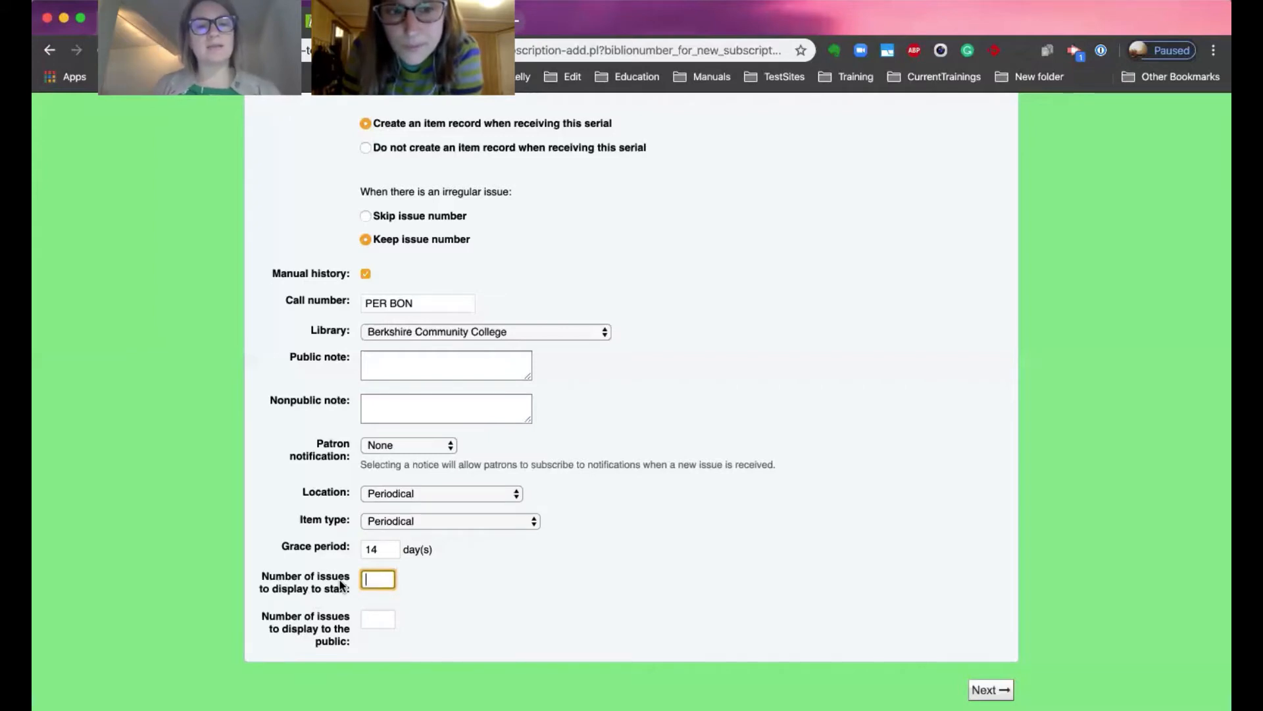
pyautogui.write('12')
pyautogui.click(369, 622)
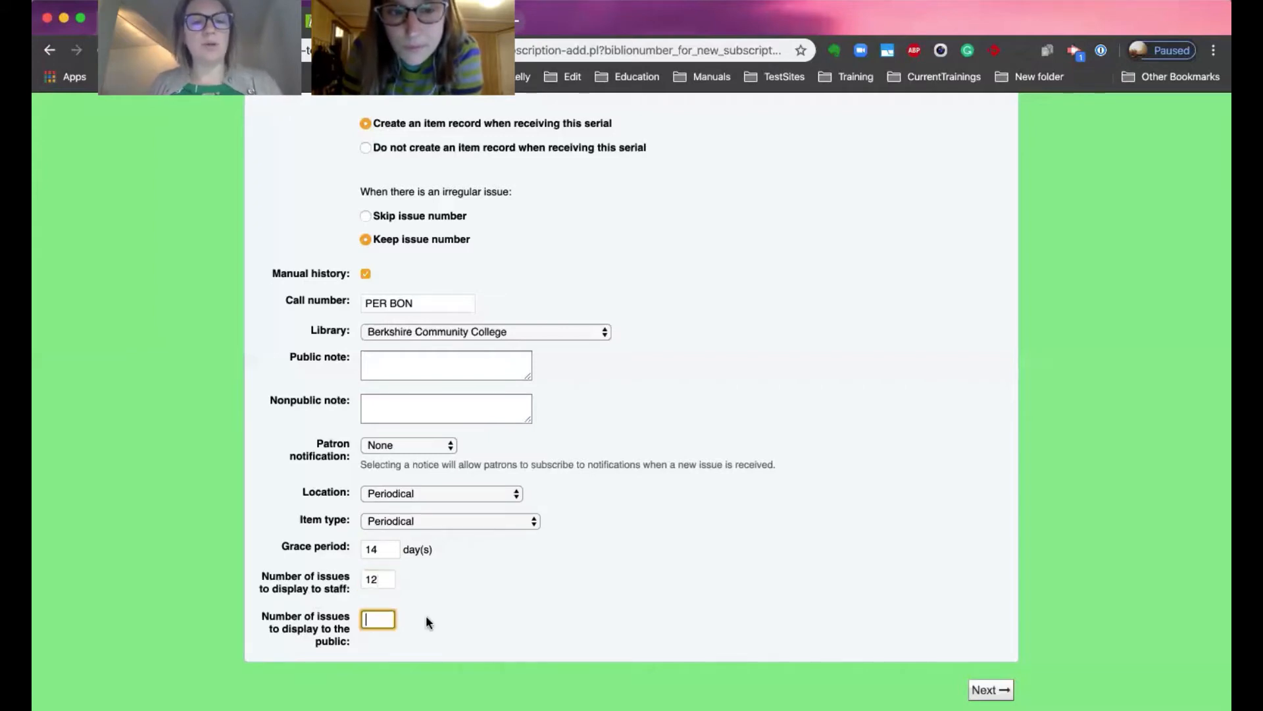
pyautogui.write('12')
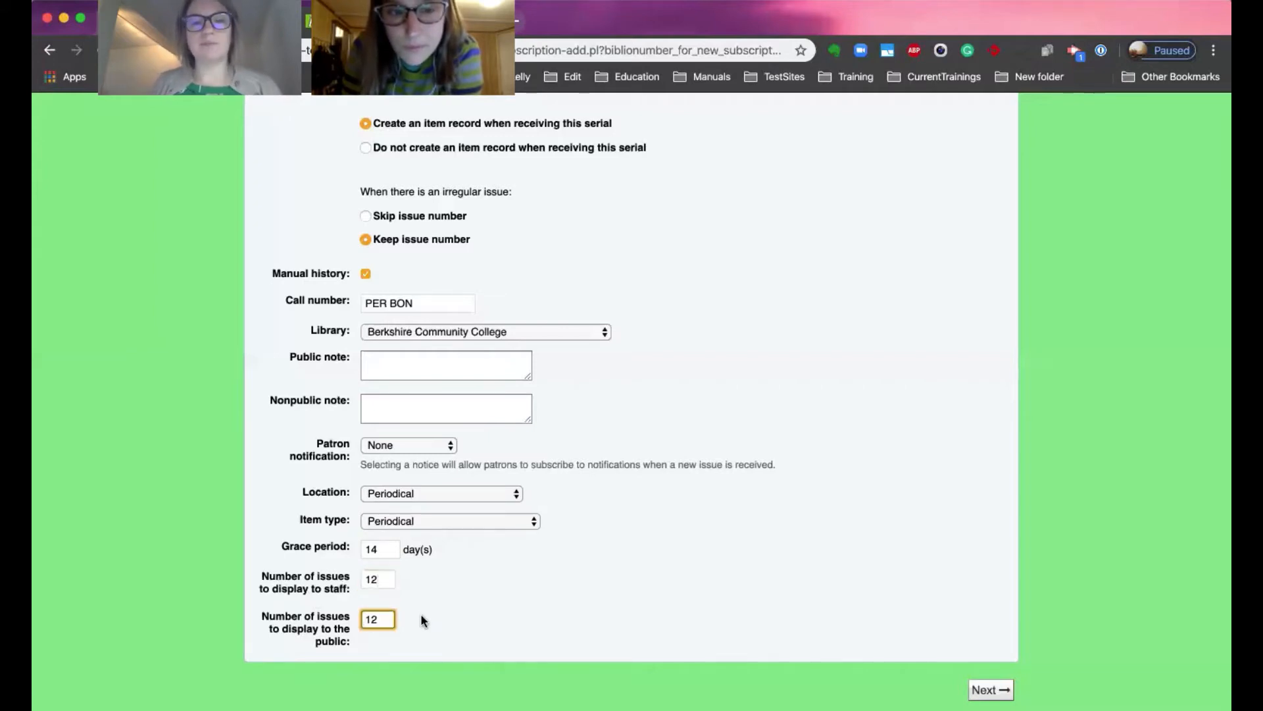
# Continue to the serials planning page without linking a vendor.
pyautogui.click(990, 690)
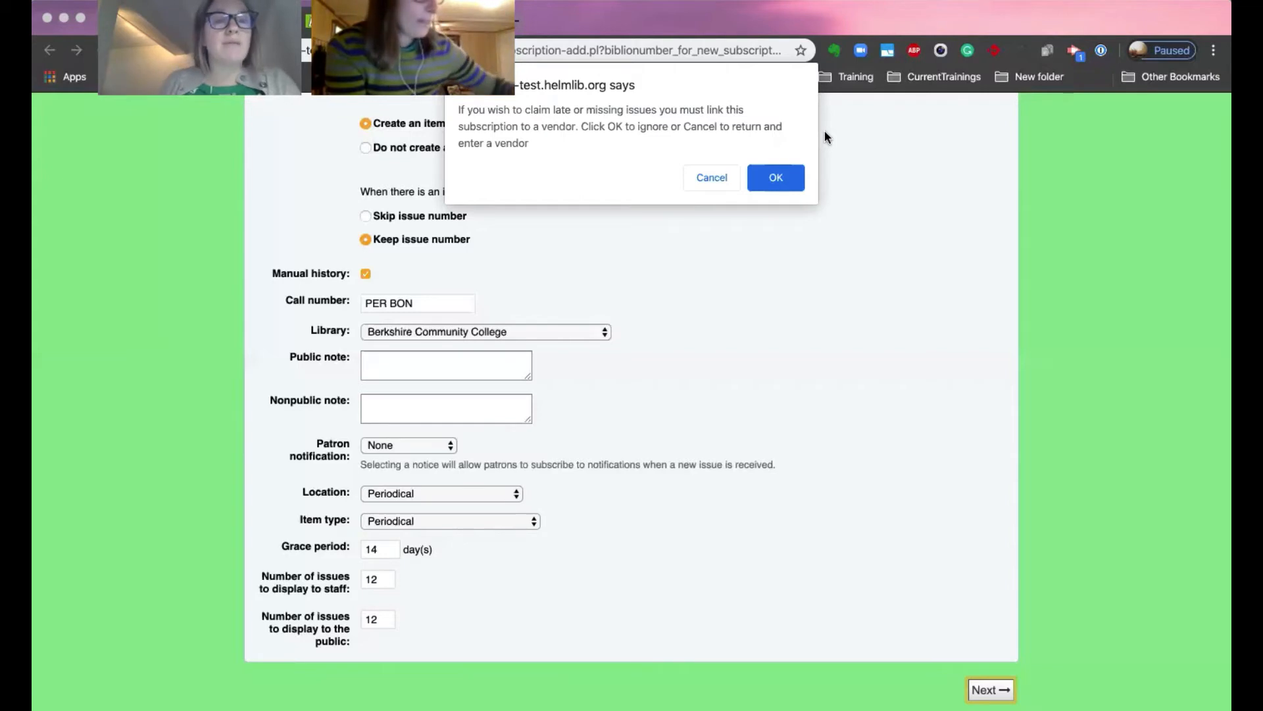
pyautogui.click(796, 172)
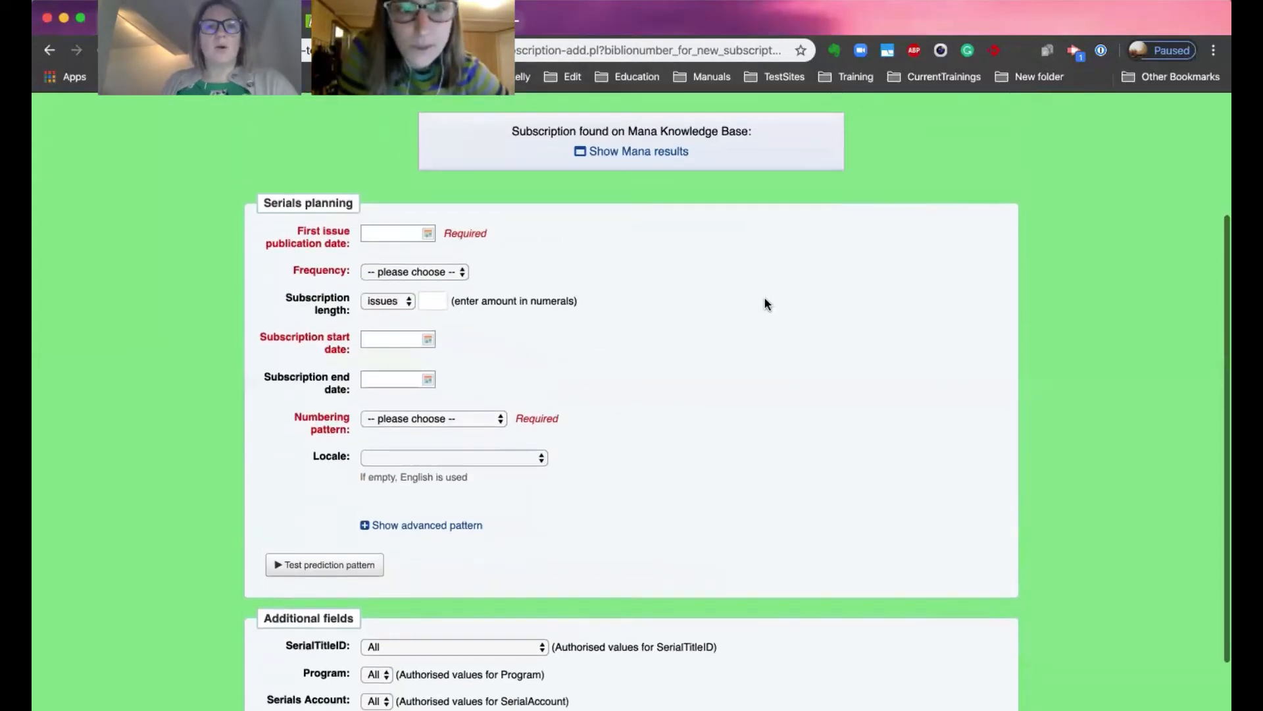
pyautogui.scroll(-1, 765, 302)
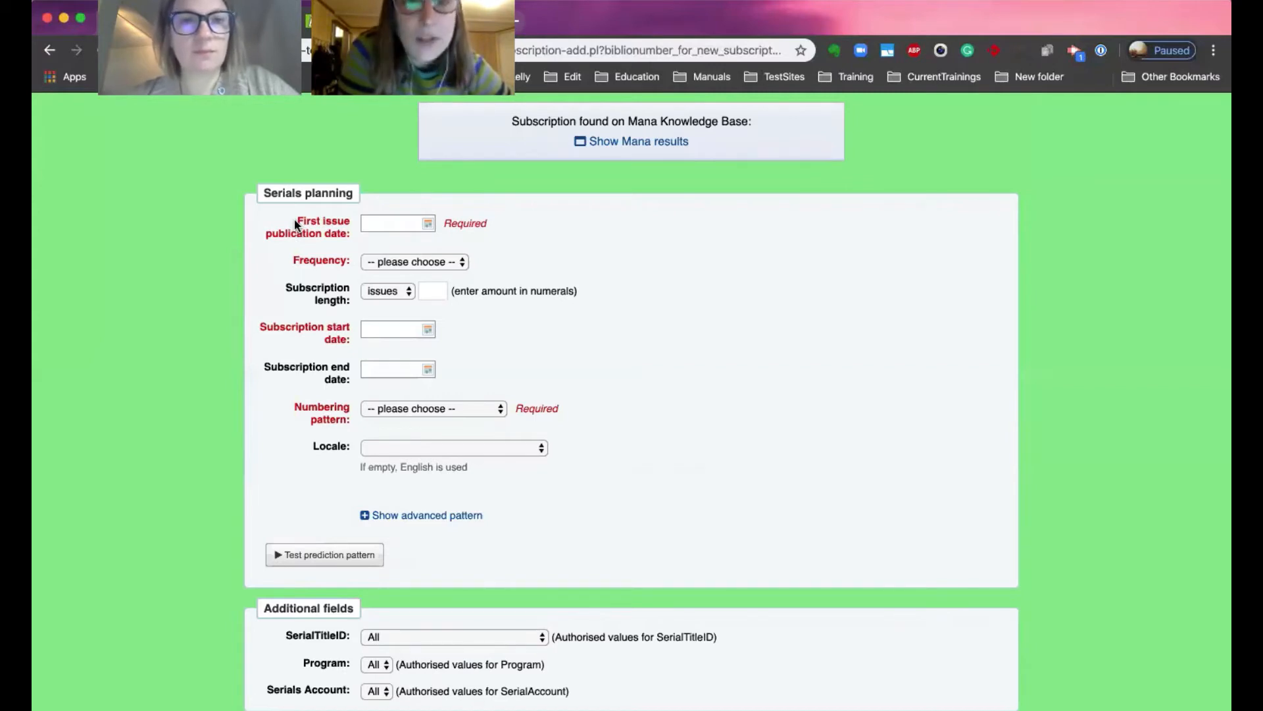
pyautogui.click(433, 221)
pyautogui.click(463, 196)
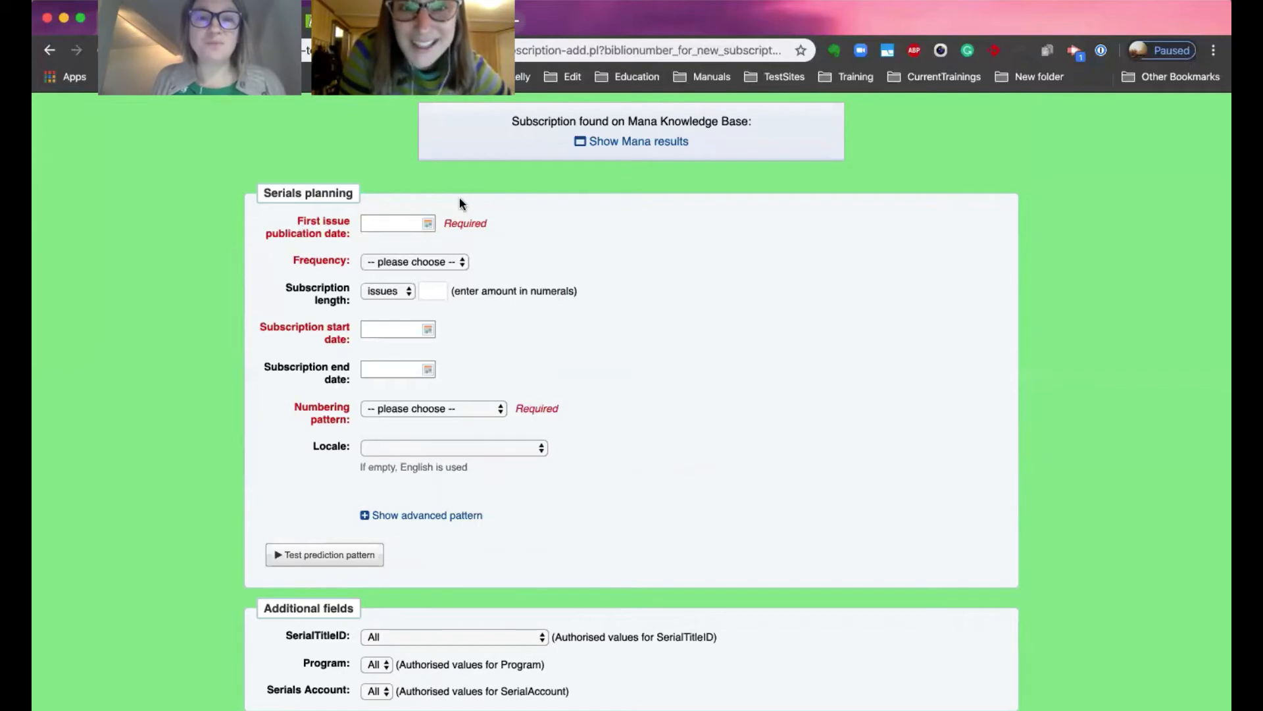
# Import the monthly Vol {X}, No {Y} pattern for Bon appétit from the Mana Knowledge Base results.
pyautogui.click(660, 141)
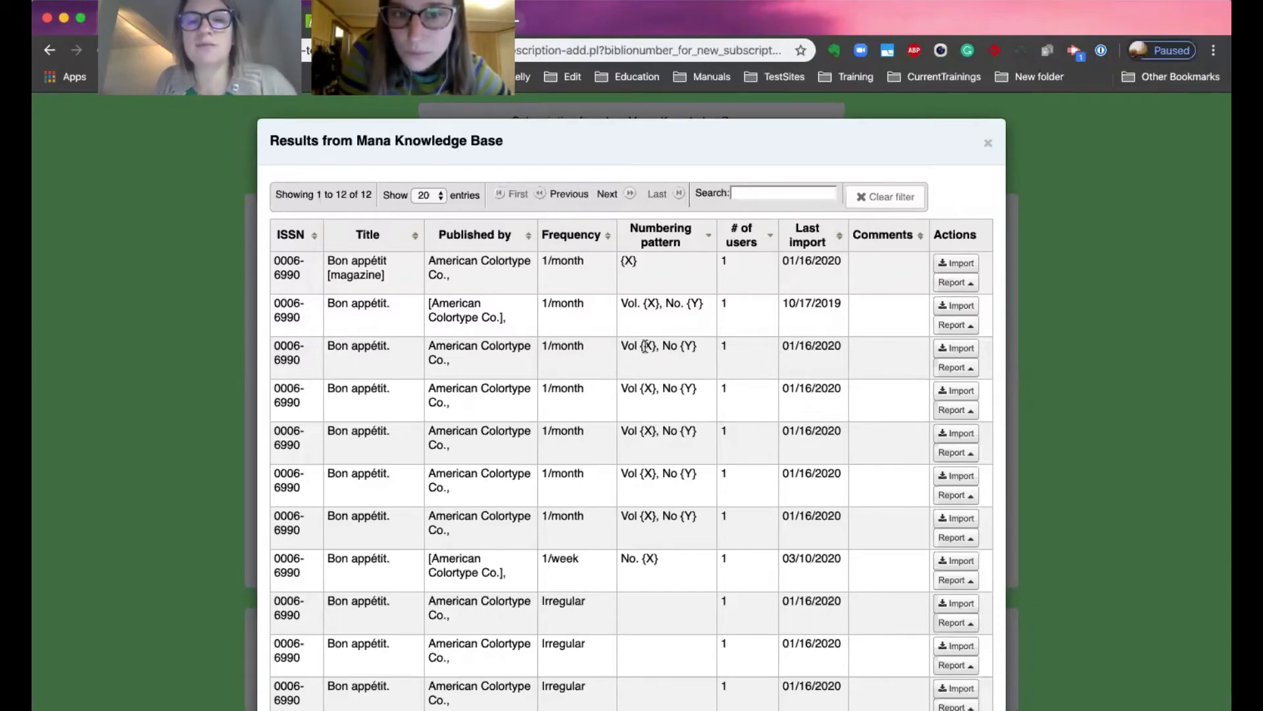
pyautogui.click(964, 349)
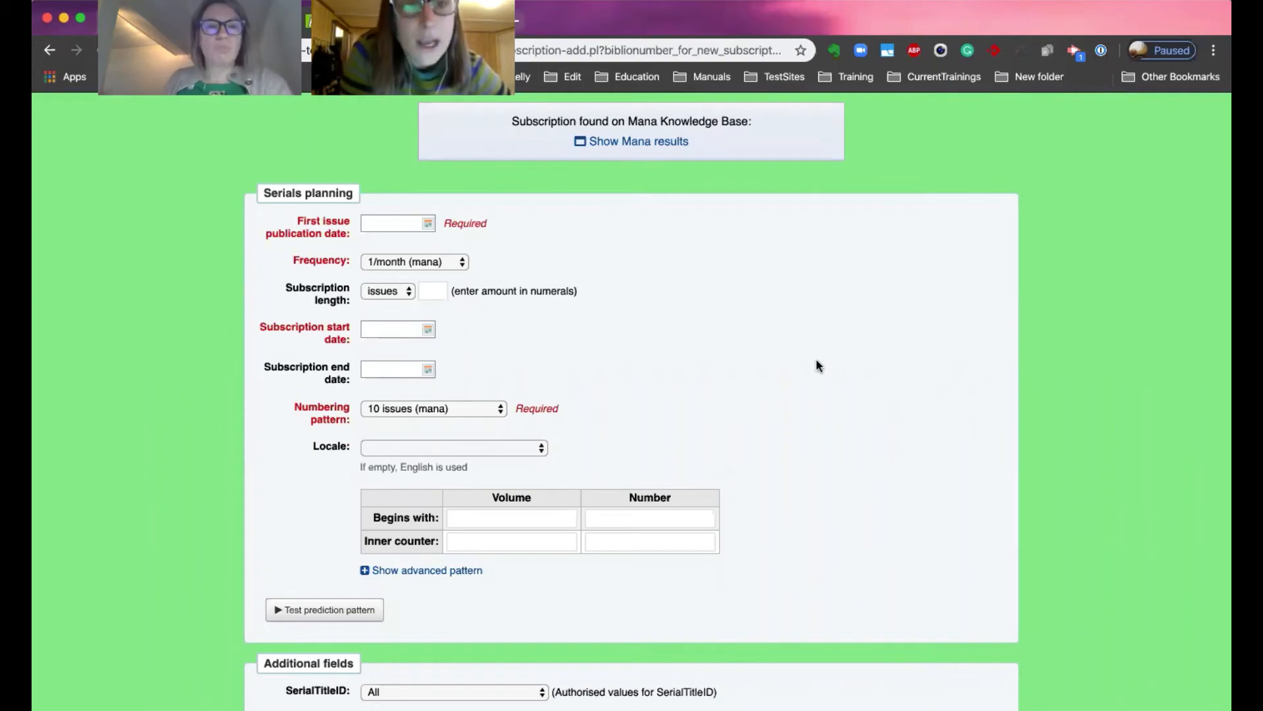
# Set the first issue publication date to 04/01/2020 using the date picker.
pyautogui.click(428, 221)
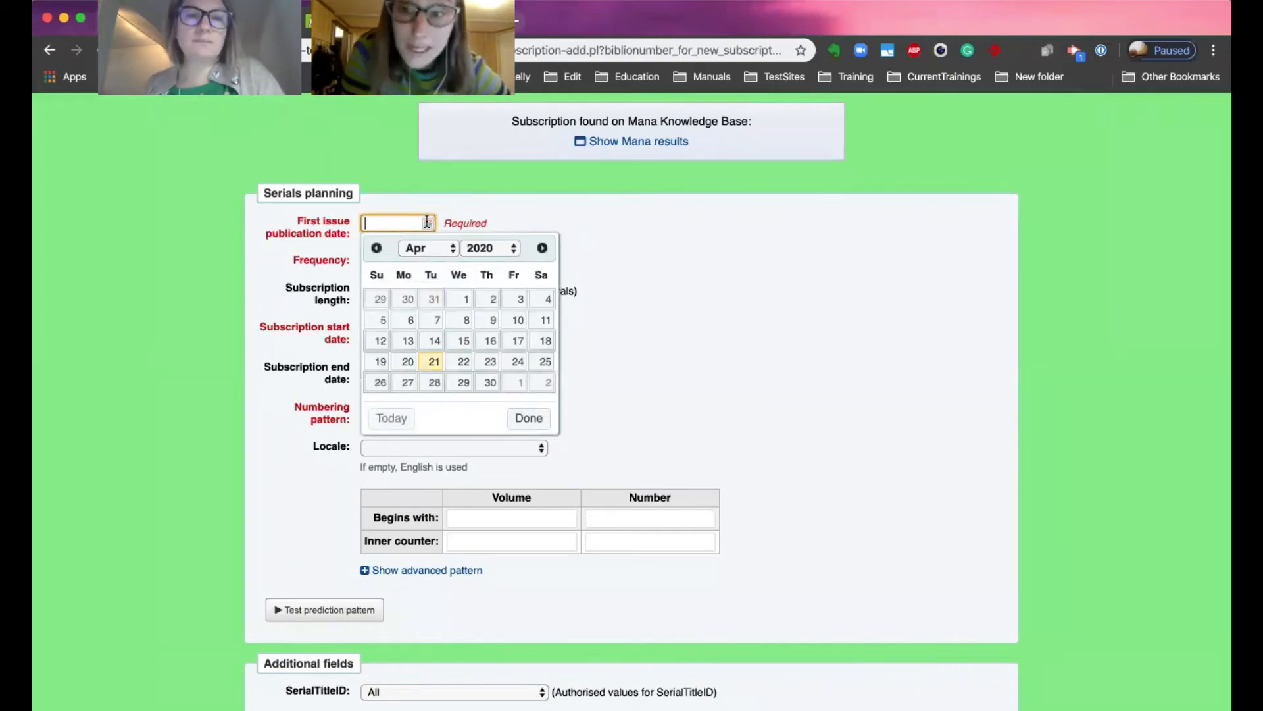
pyautogui.click(459, 300)
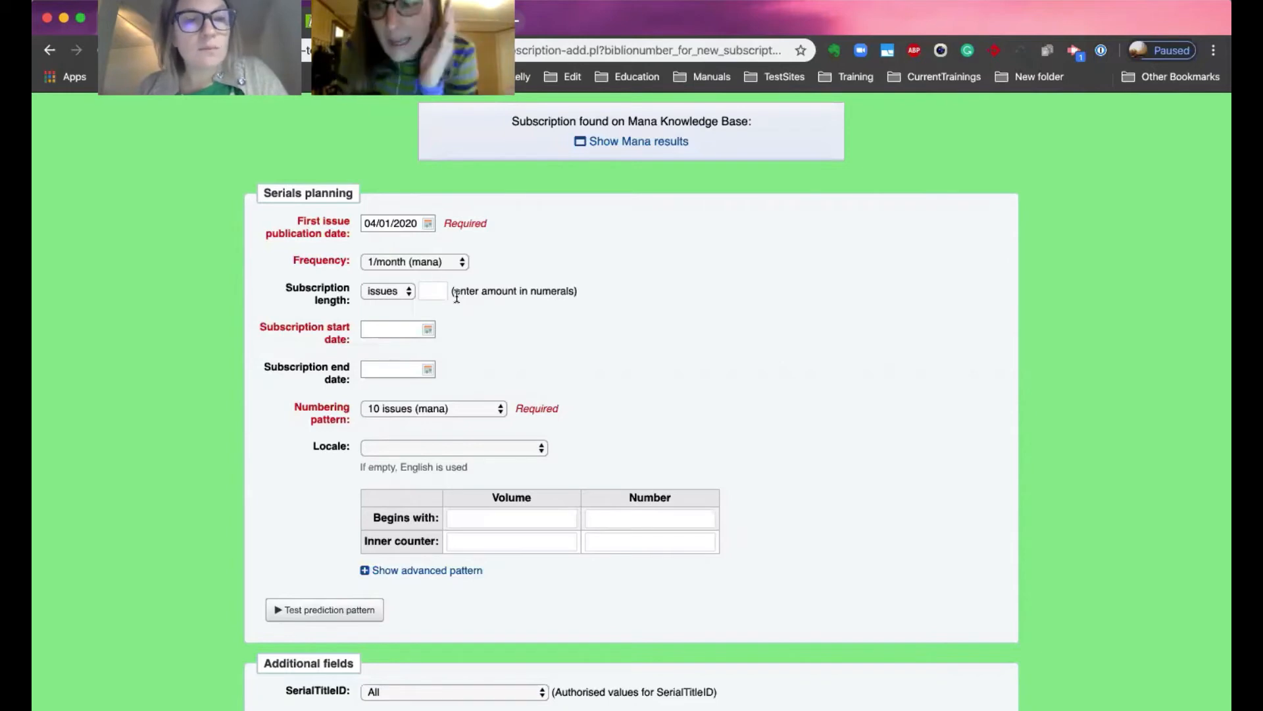
pyautogui.click(430, 221)
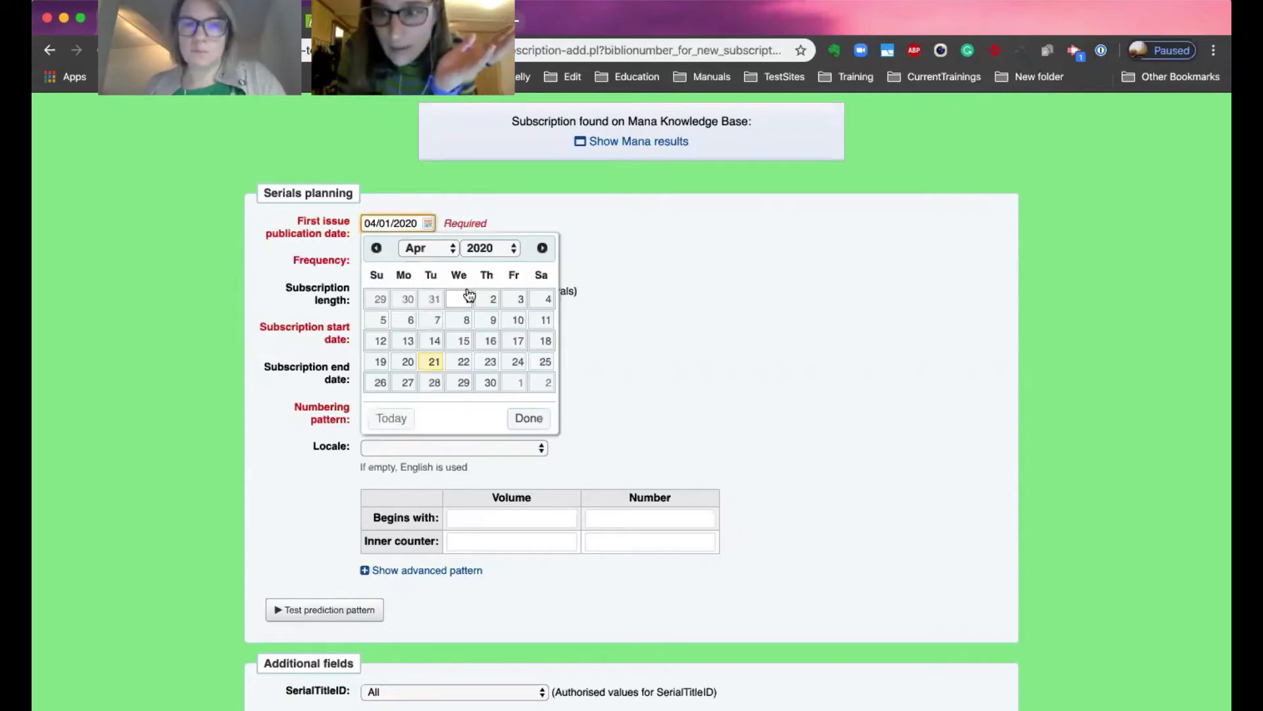
pyautogui.click(434, 192)
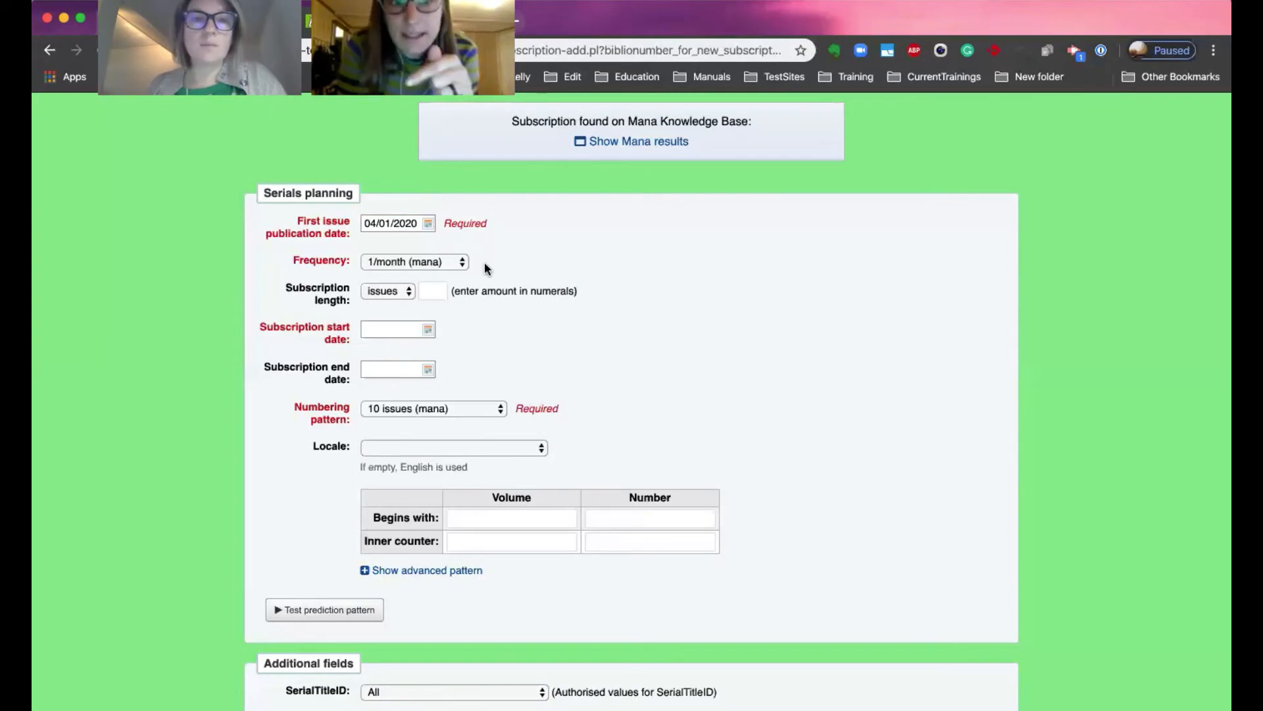
# Keep the 1/month frequency and set the subscription length to 12 issues.
pyautogui.click(435, 262)
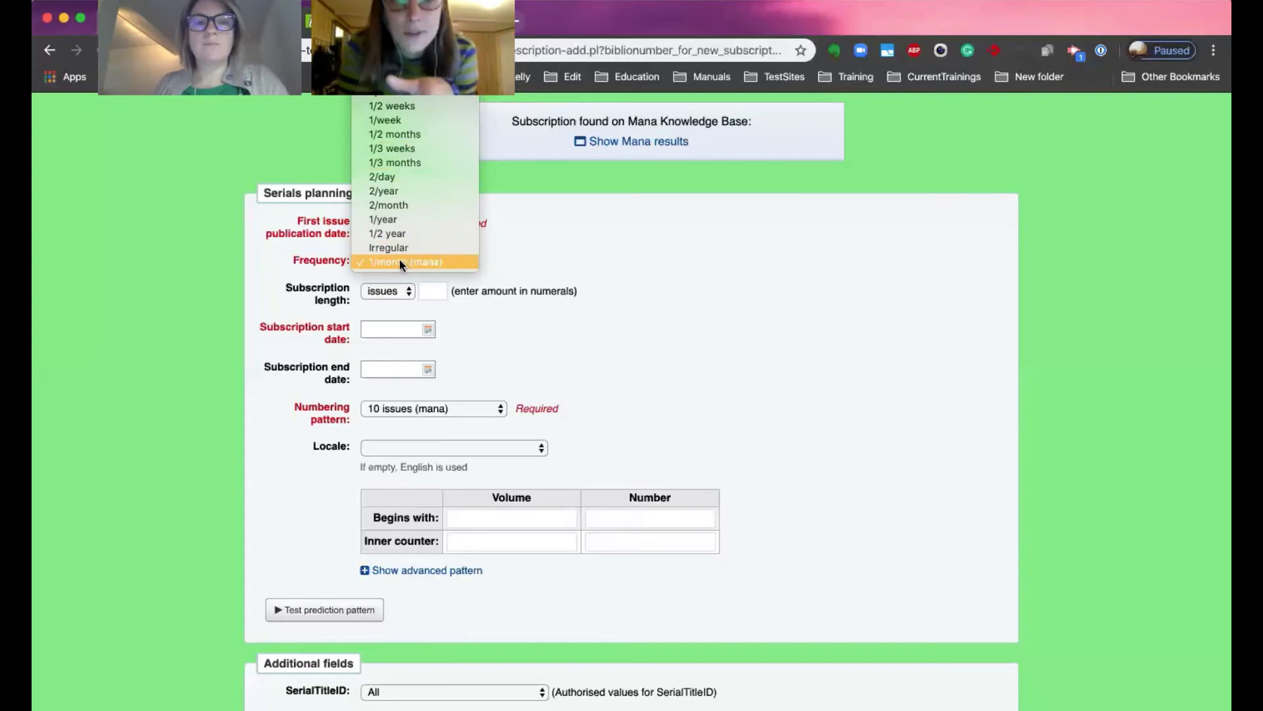
pyautogui.click(595, 258)
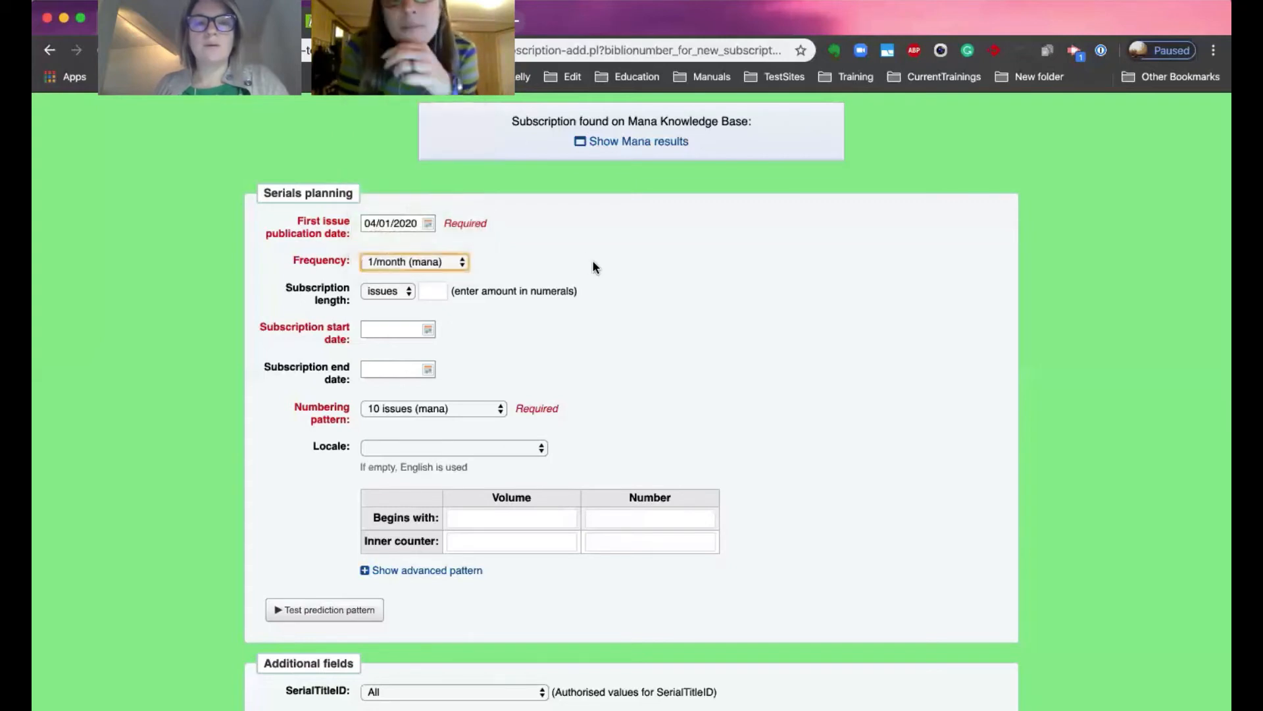
pyautogui.click(370, 292)
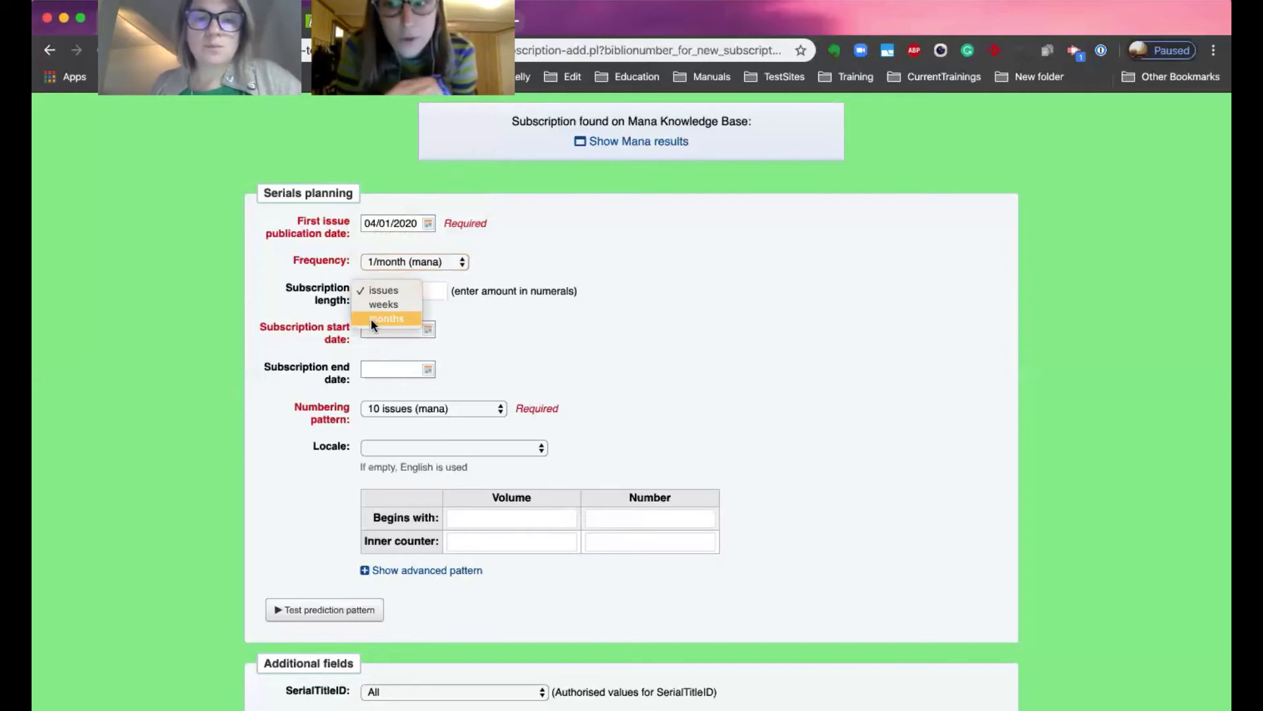
pyautogui.click(543, 329)
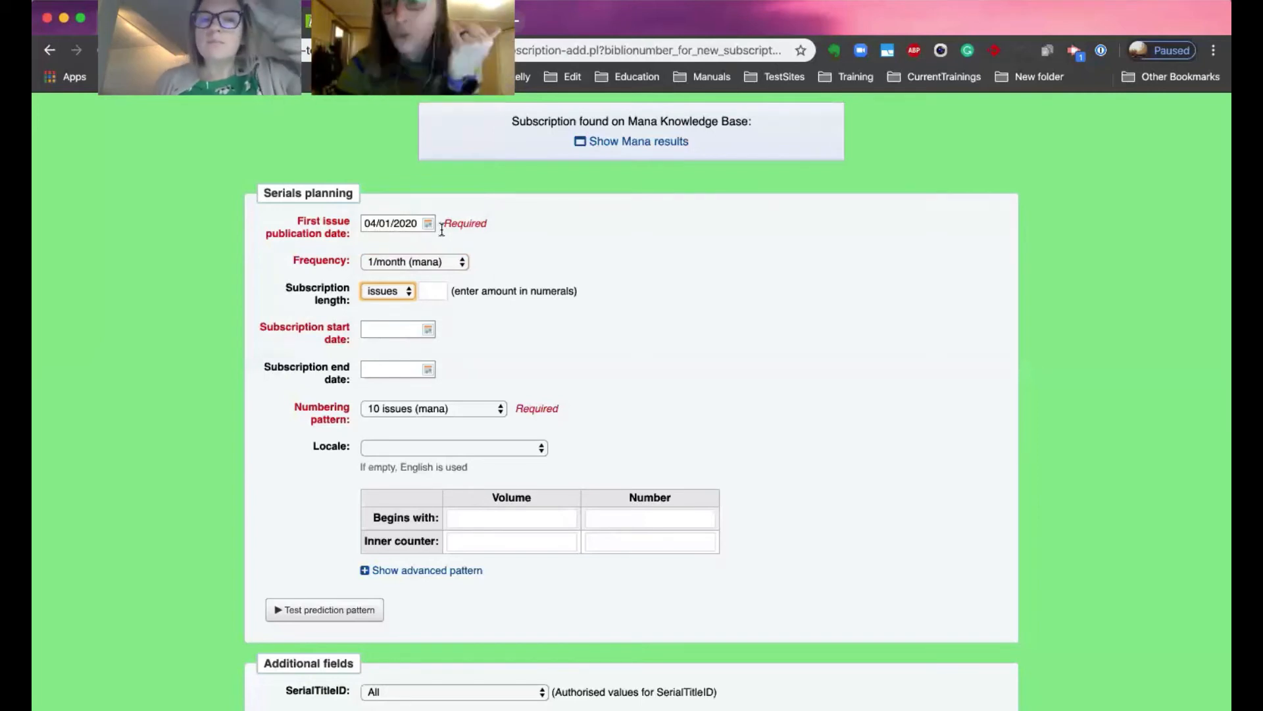
pyautogui.click(433, 290)
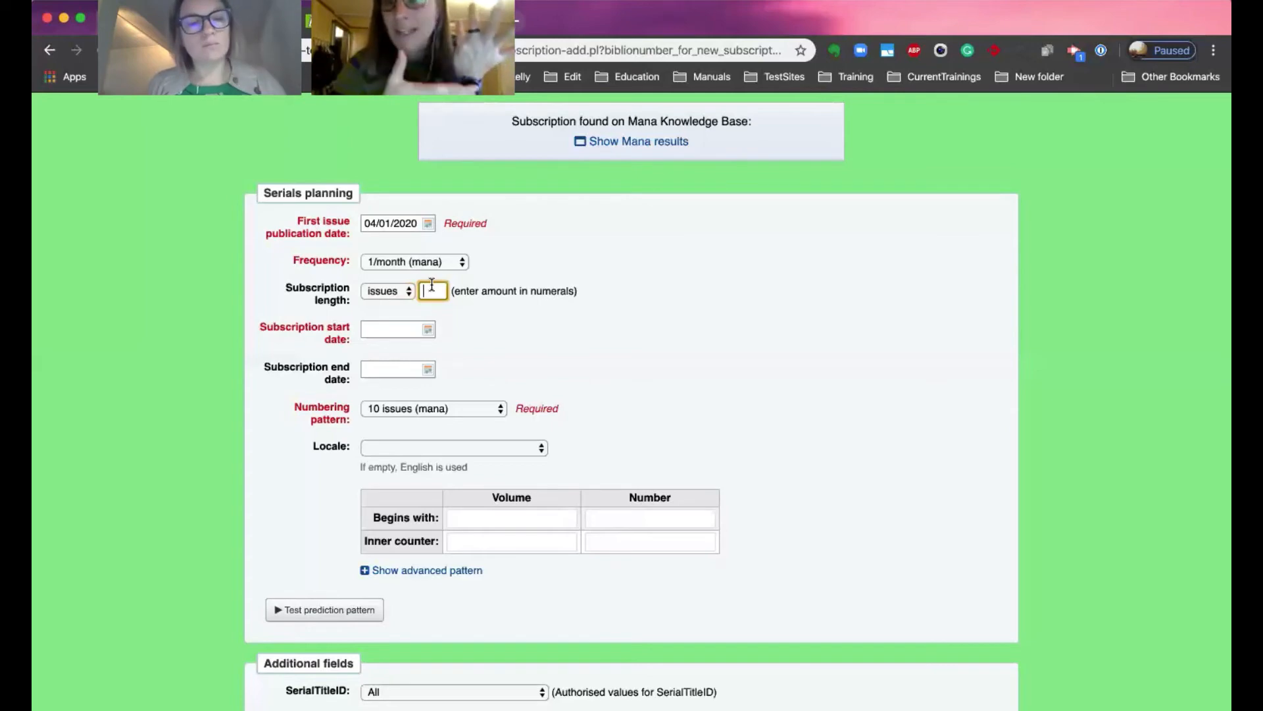
pyautogui.write('12')
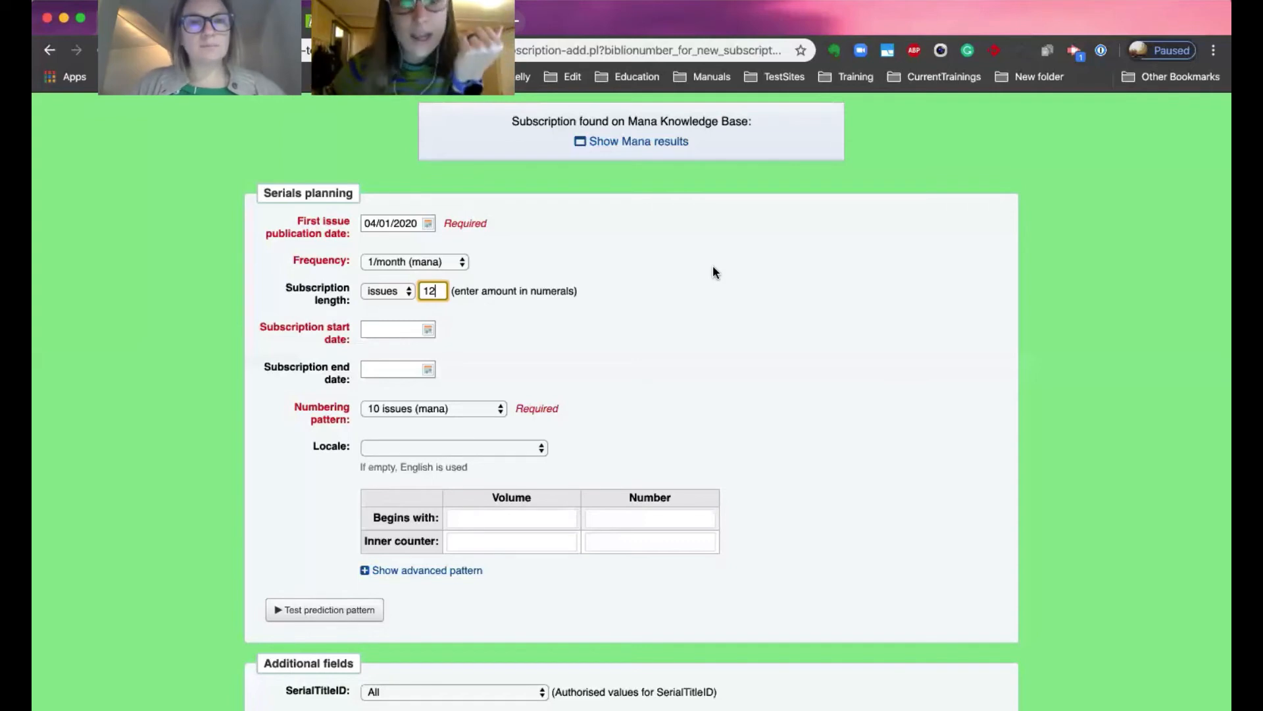
pyautogui.click(408, 293)
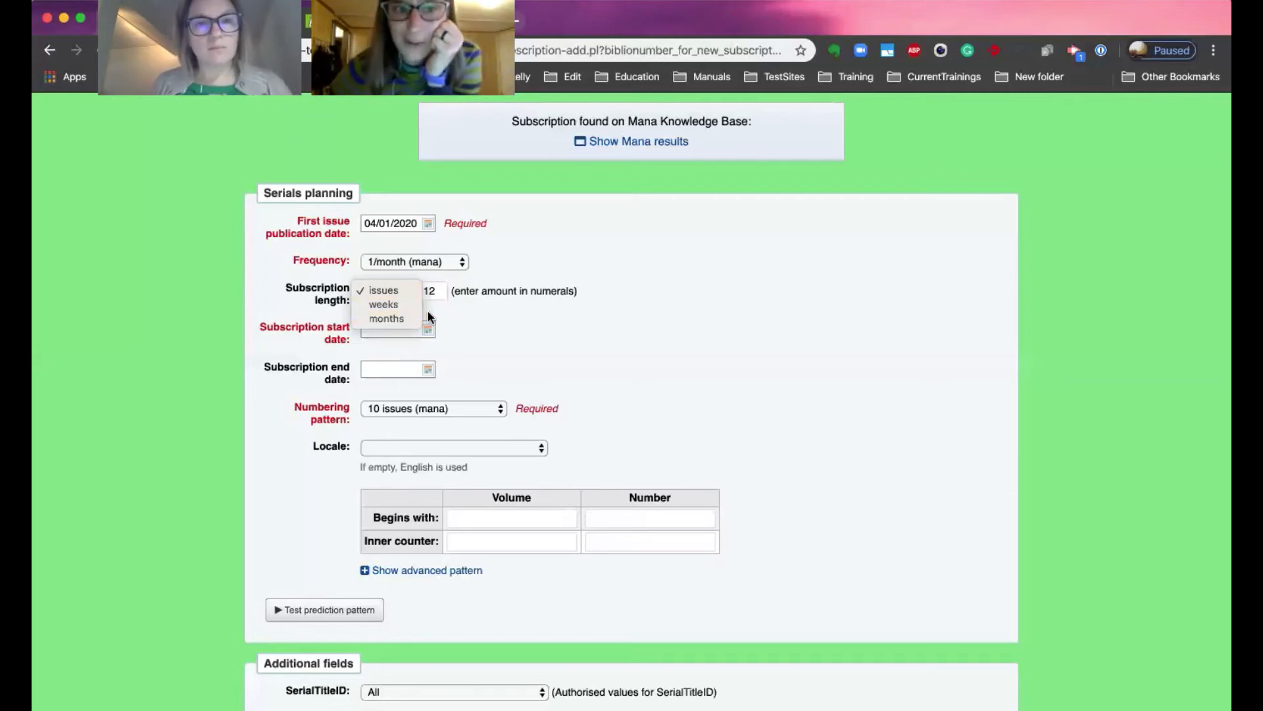
pyautogui.click(474, 319)
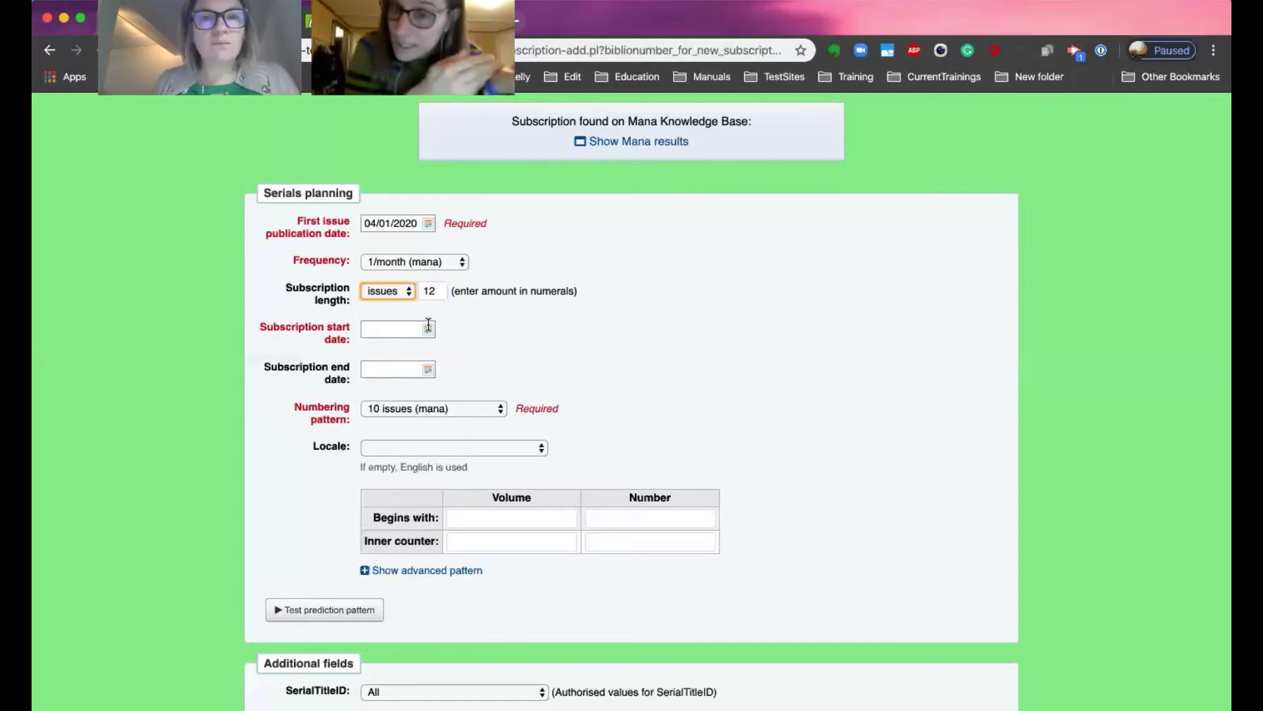
# Set the subscription start date to 04/01/2020 using the date picker.
pyautogui.scroll(1, 428, 326)
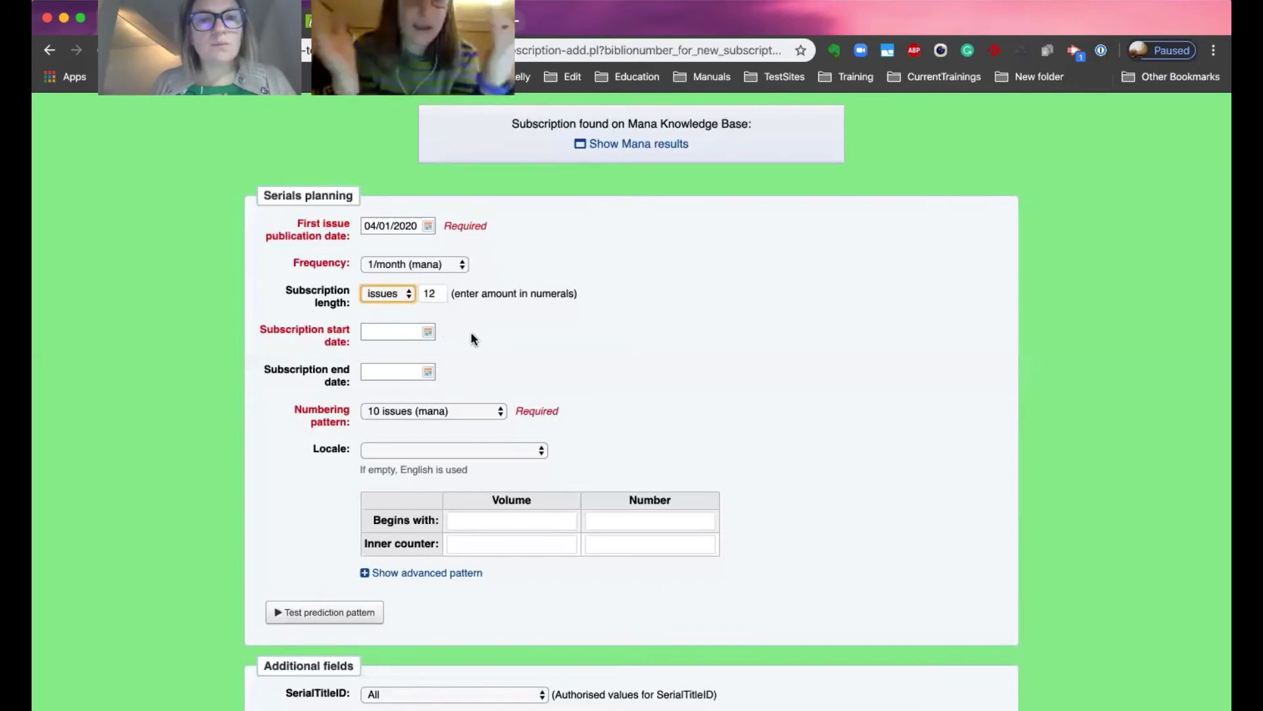
pyautogui.click(428, 331)
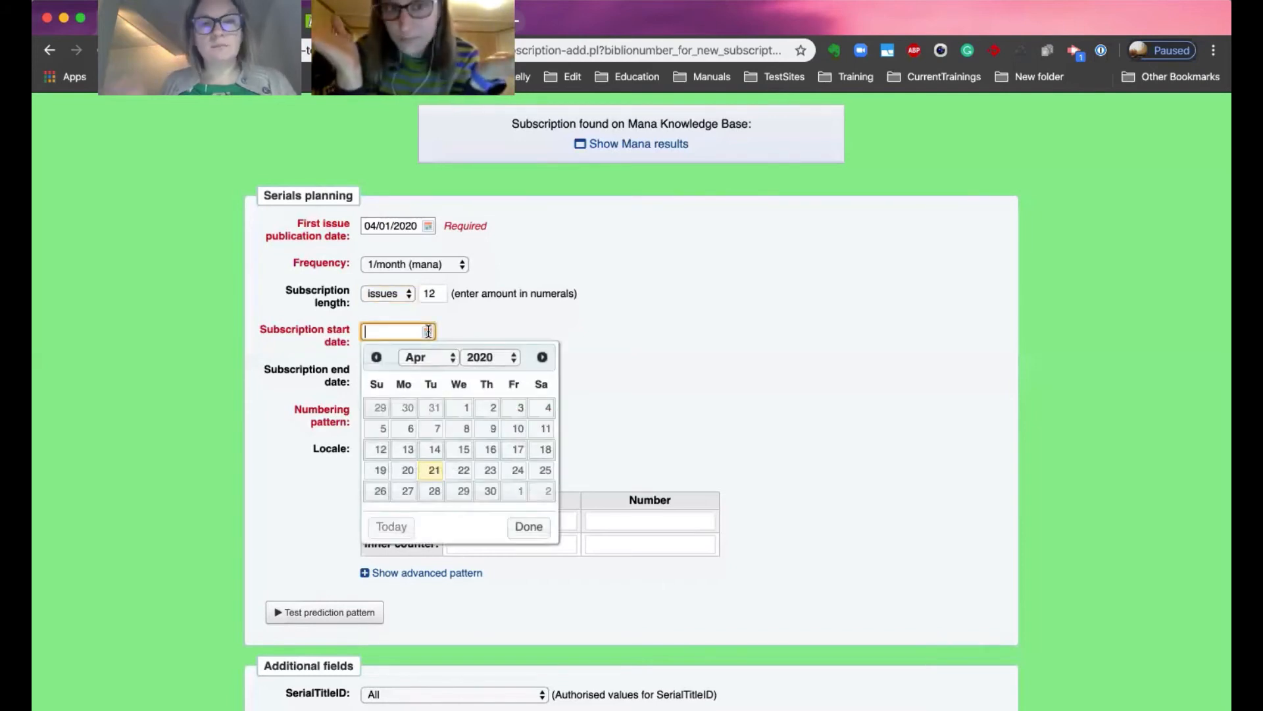
pyautogui.click(464, 408)
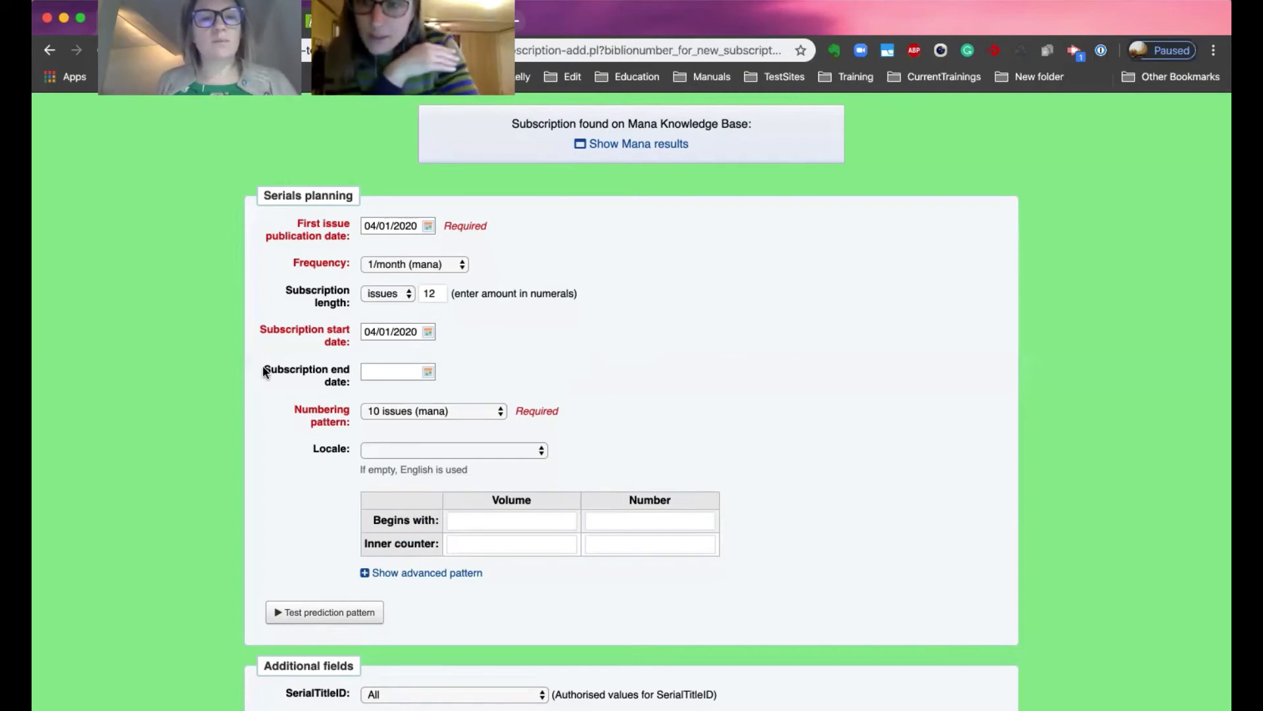
# Examine the subscription end date, numbering pattern choices and locale options without changing them.
pyautogui.moveTo(261, 369); pyautogui.dragTo(404, 374)
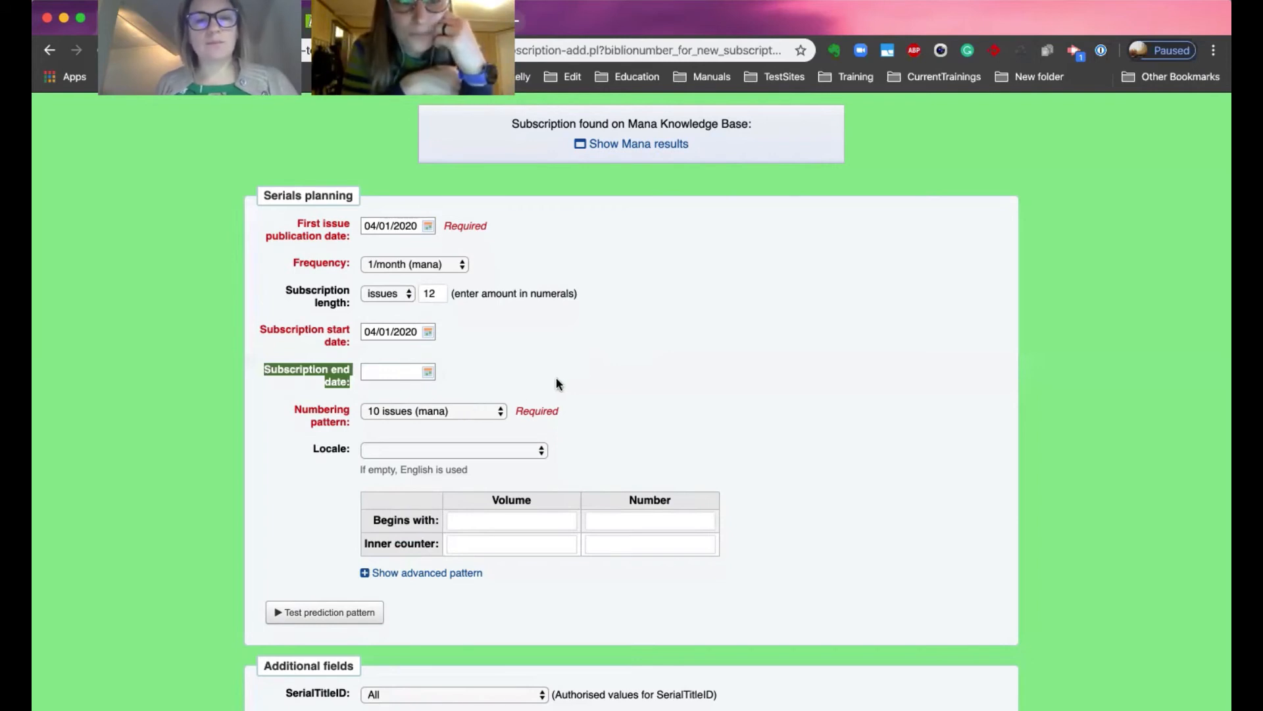
pyautogui.scroll(-2, 493, 371)
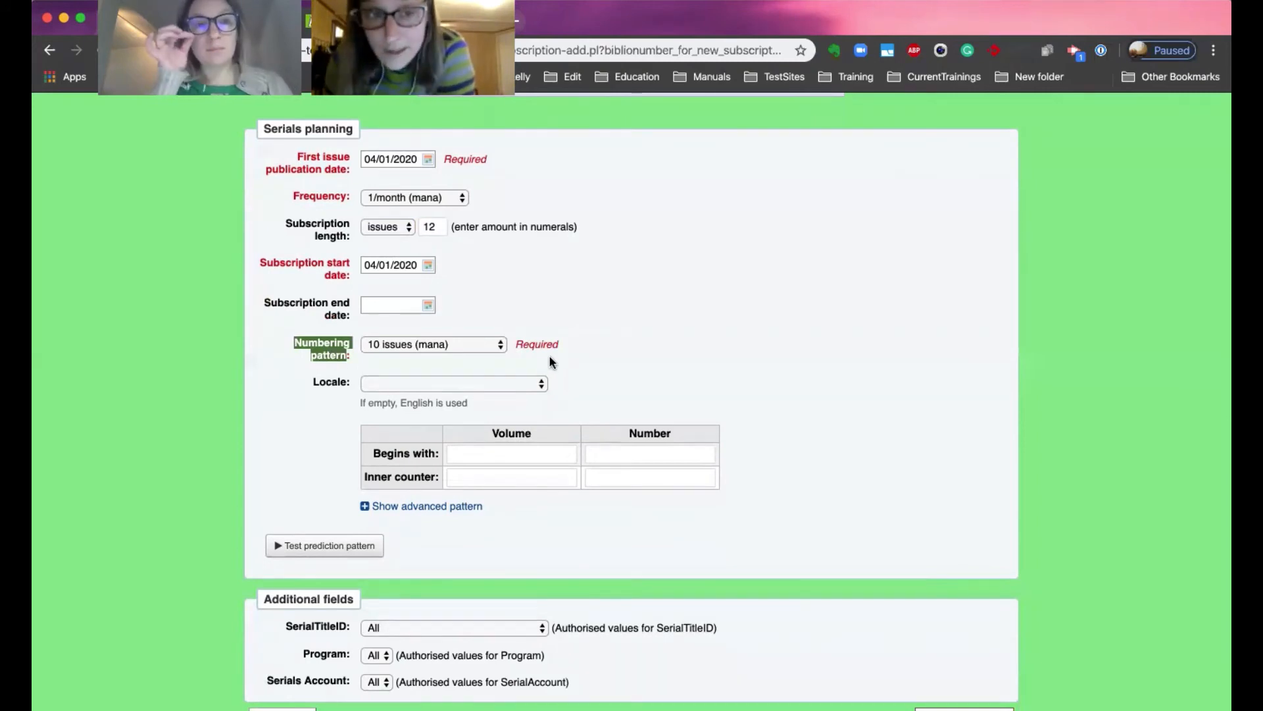
pyautogui.click(446, 342)
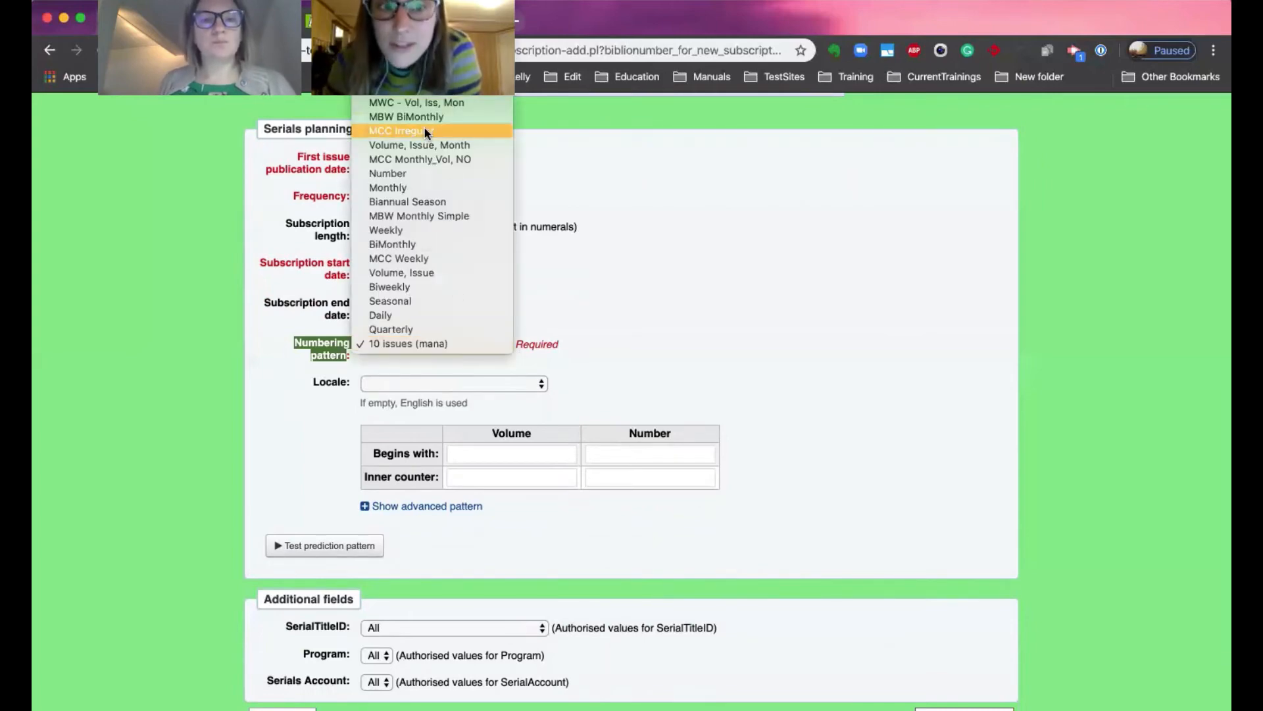
pyautogui.scroll(15, 432, 156)
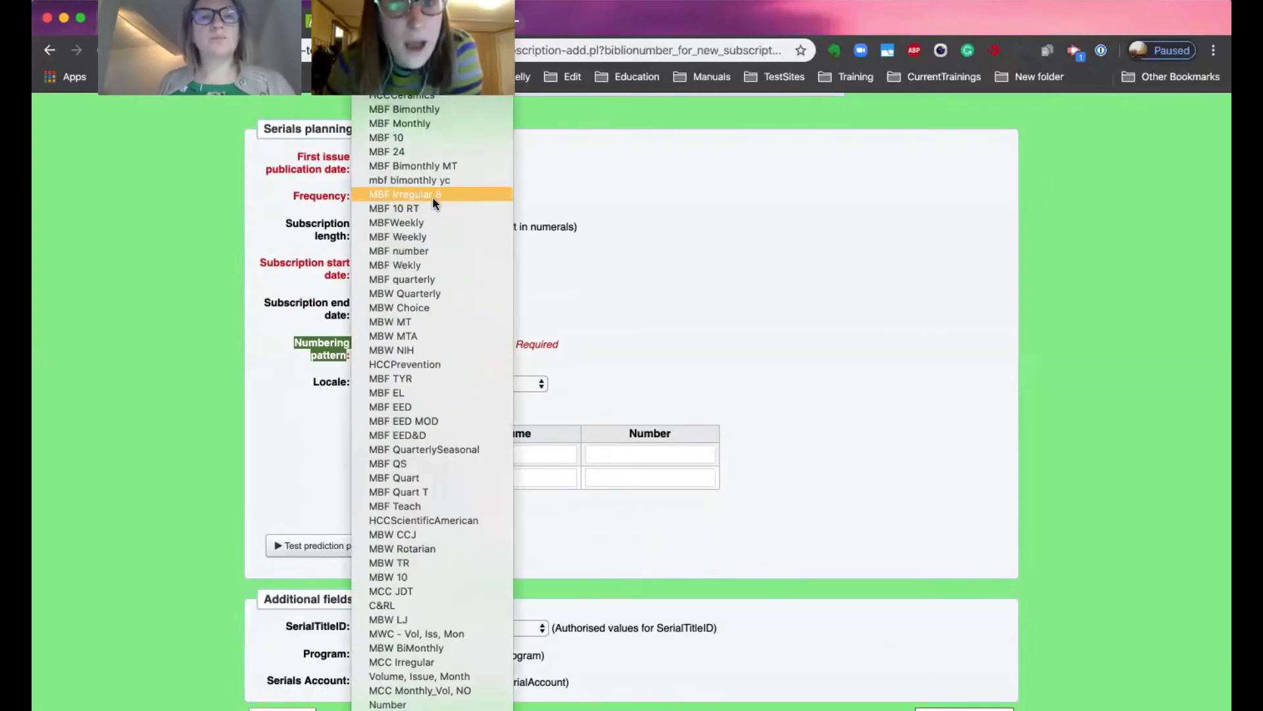
pyautogui.scroll(-1, 432, 196)
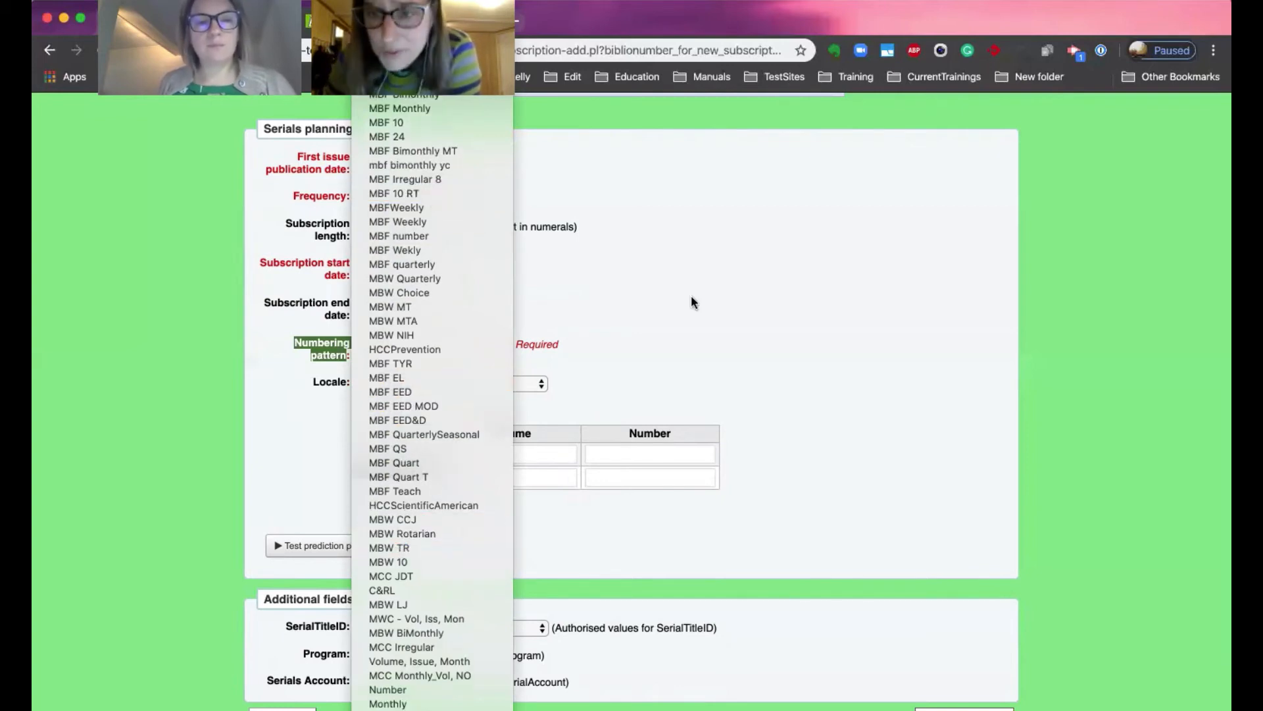
pyautogui.click(673, 352)
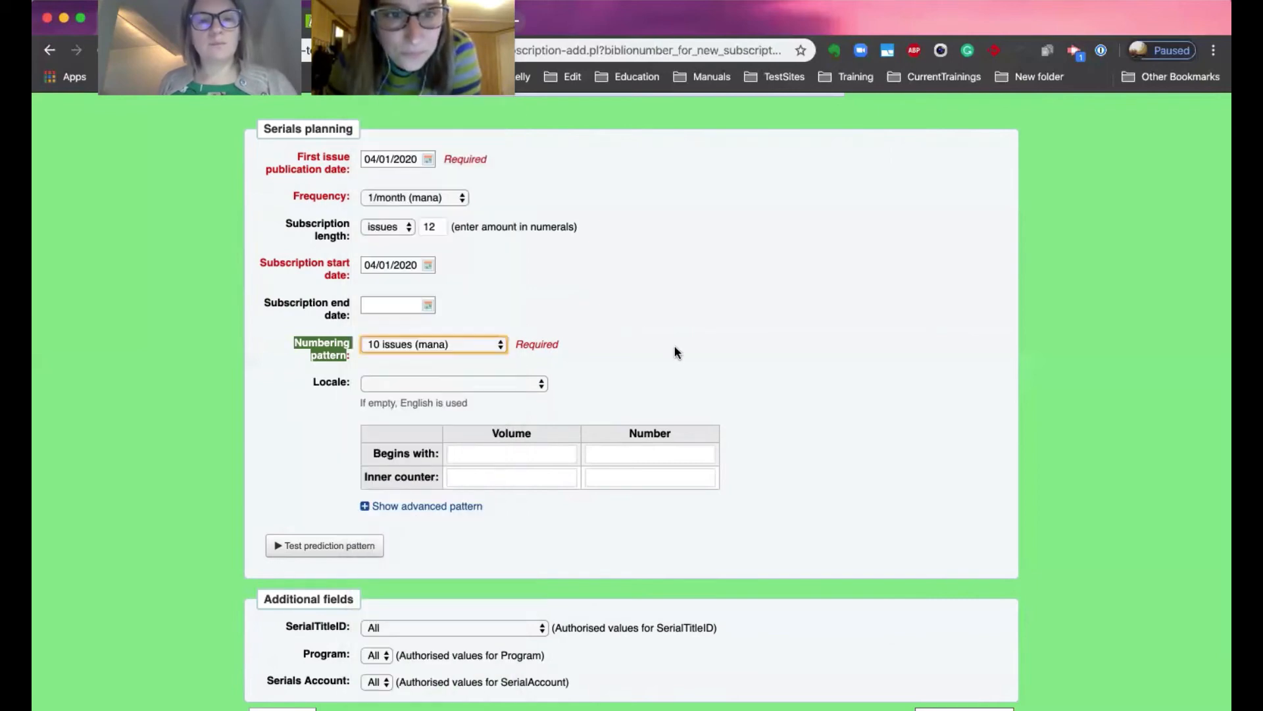
pyautogui.click(466, 453)
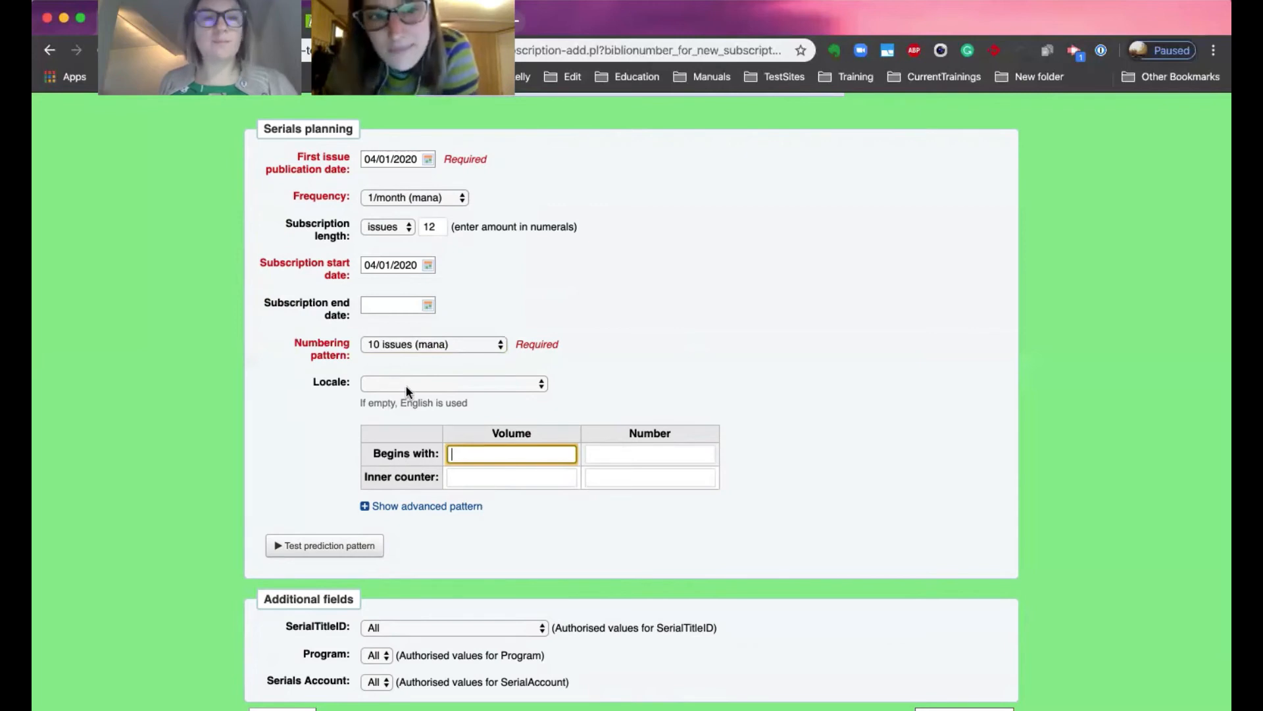
pyautogui.click(356, 403)
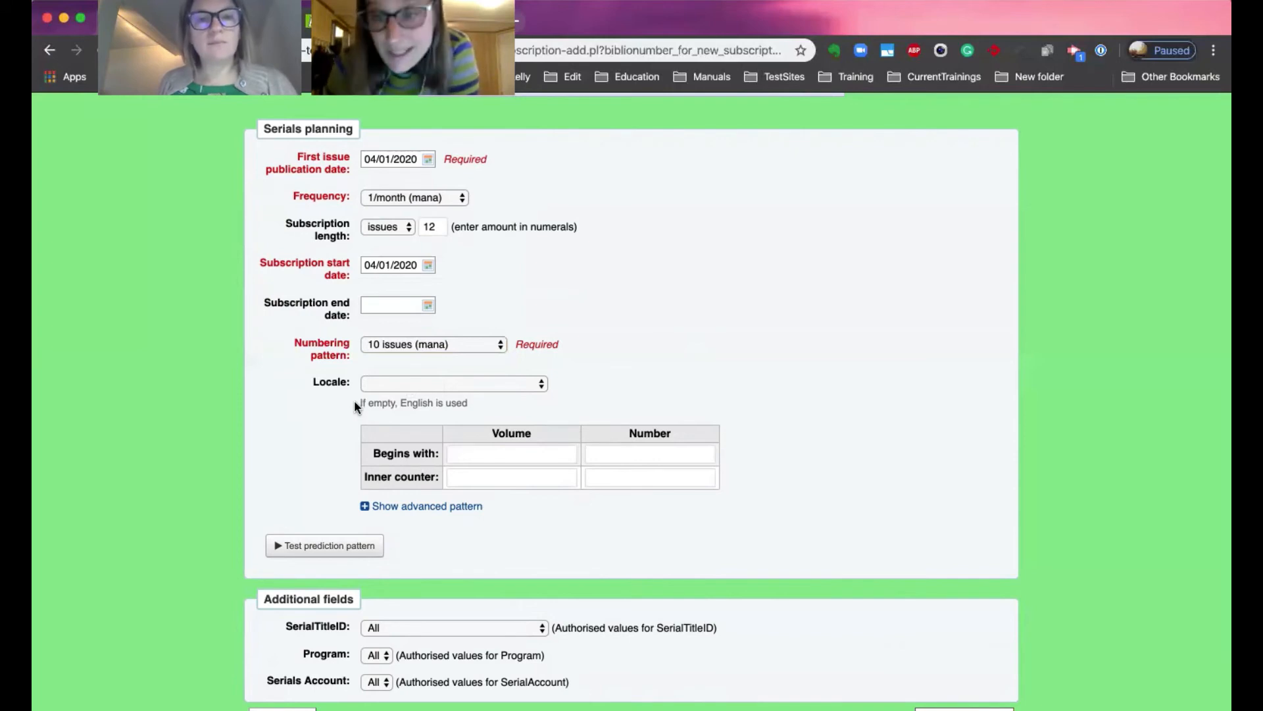
pyautogui.click(401, 384)
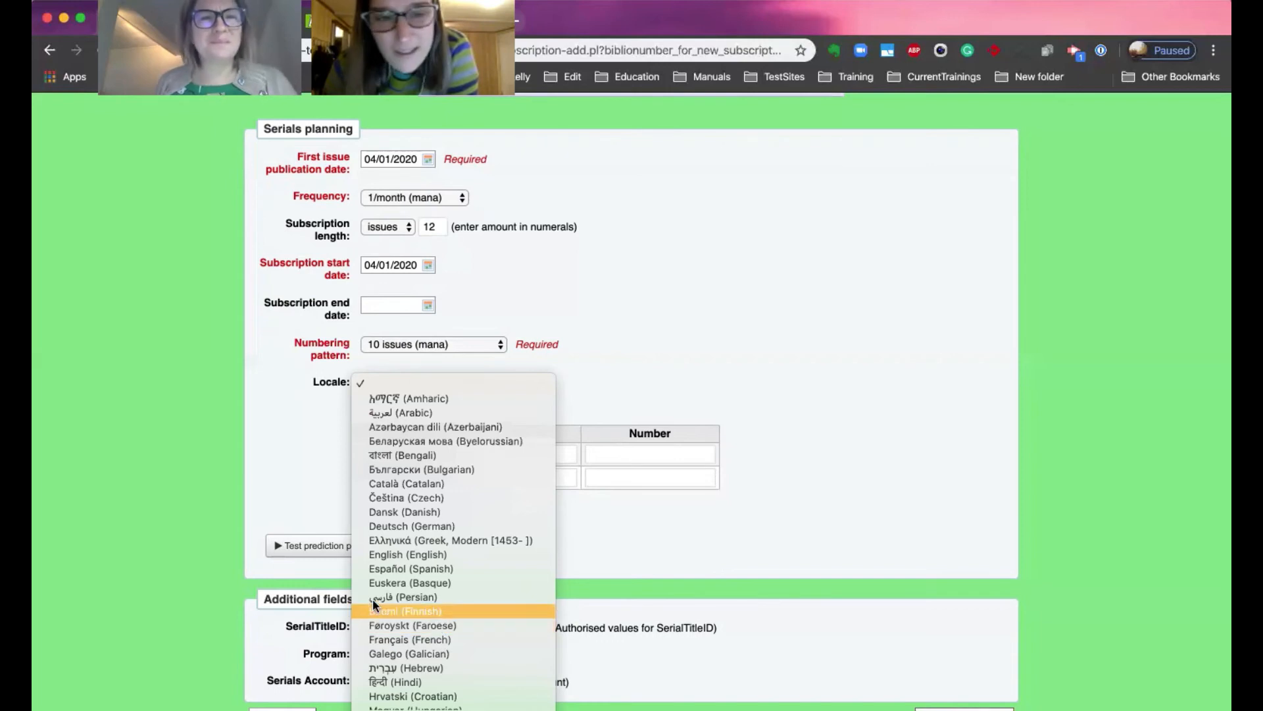
pyautogui.click(266, 486)
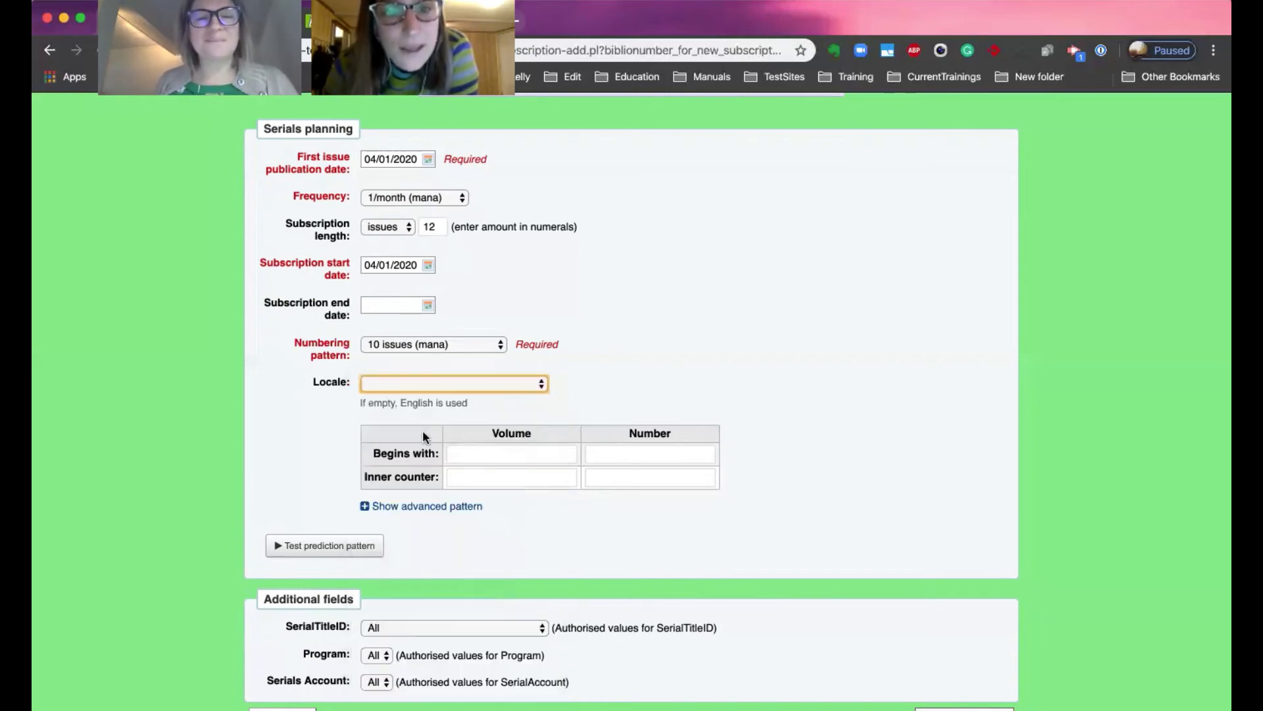
# Set the pattern to begin with volume 63, number 4, with a volume inner counter of 3.
pyautogui.click(492, 453)
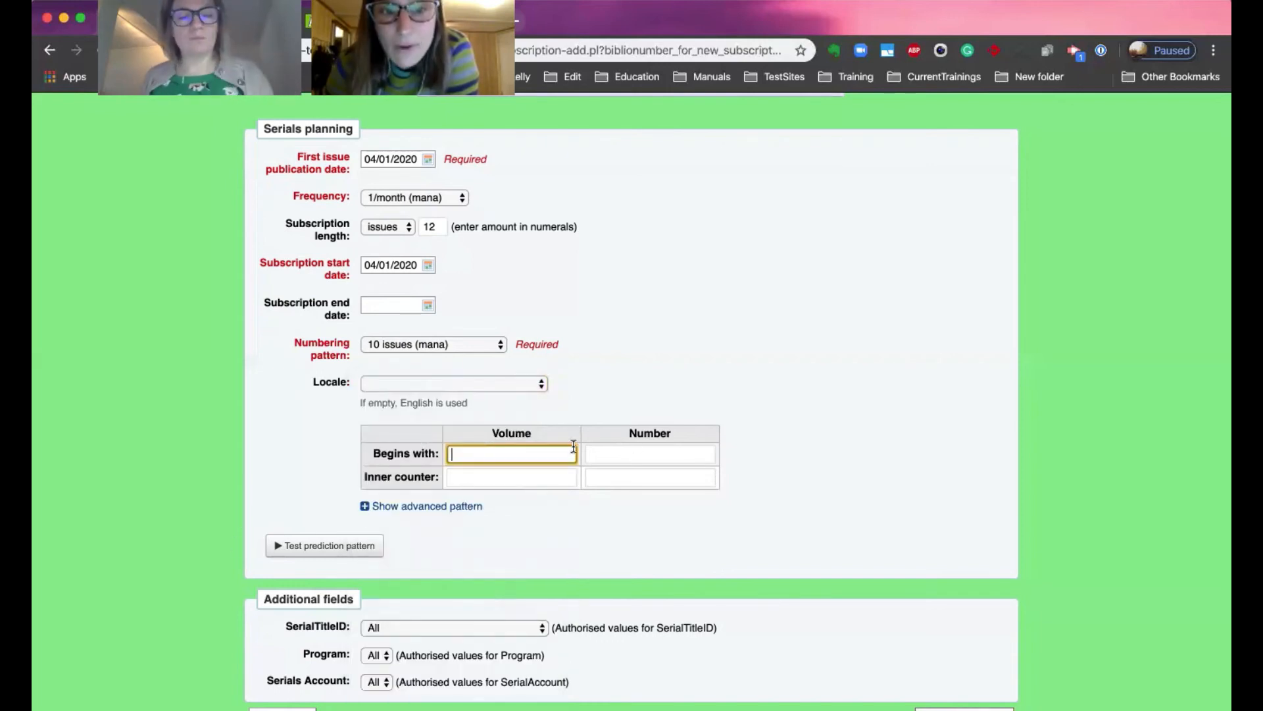
pyautogui.write('63')
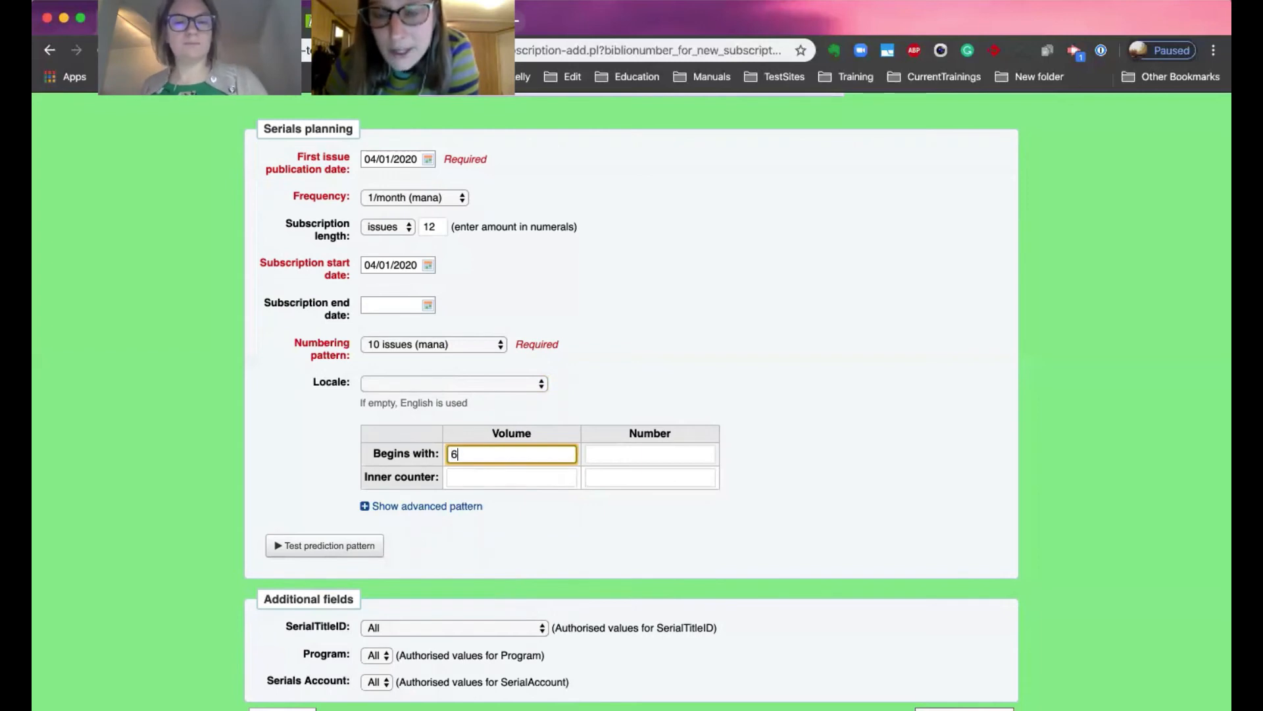
pyautogui.click(657, 453)
pyautogui.write('4')
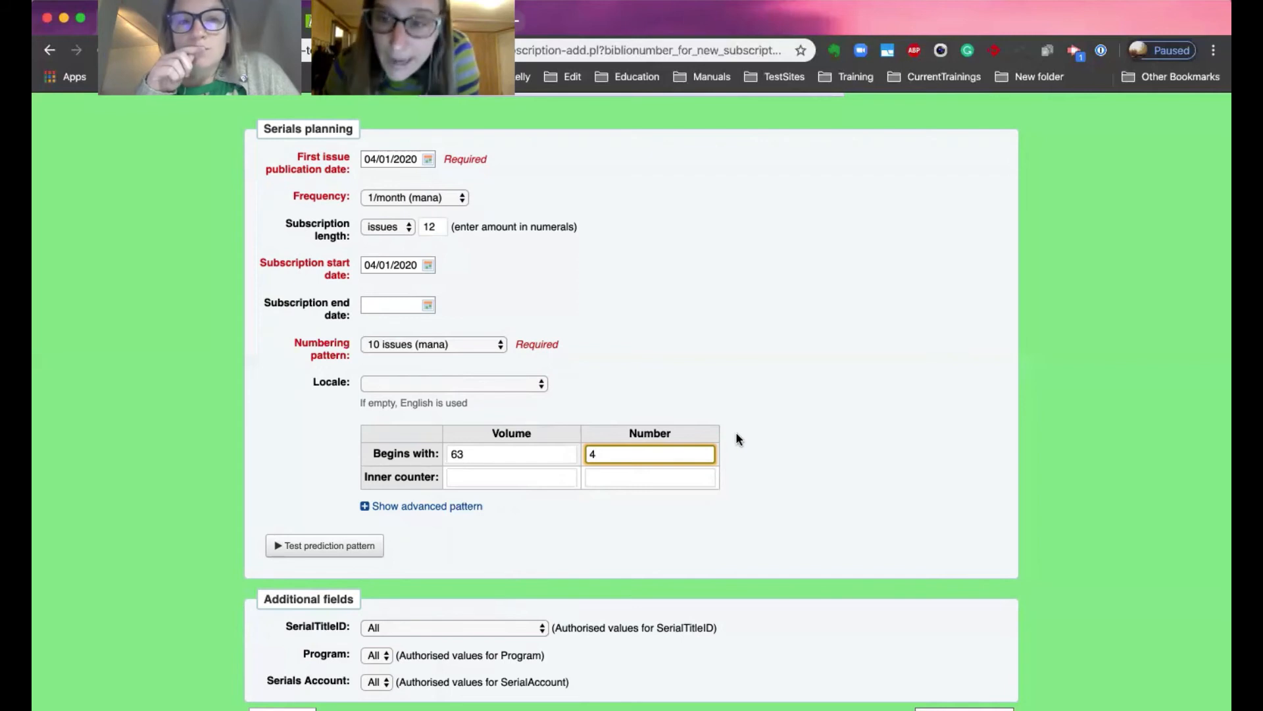
pyautogui.click(469, 476)
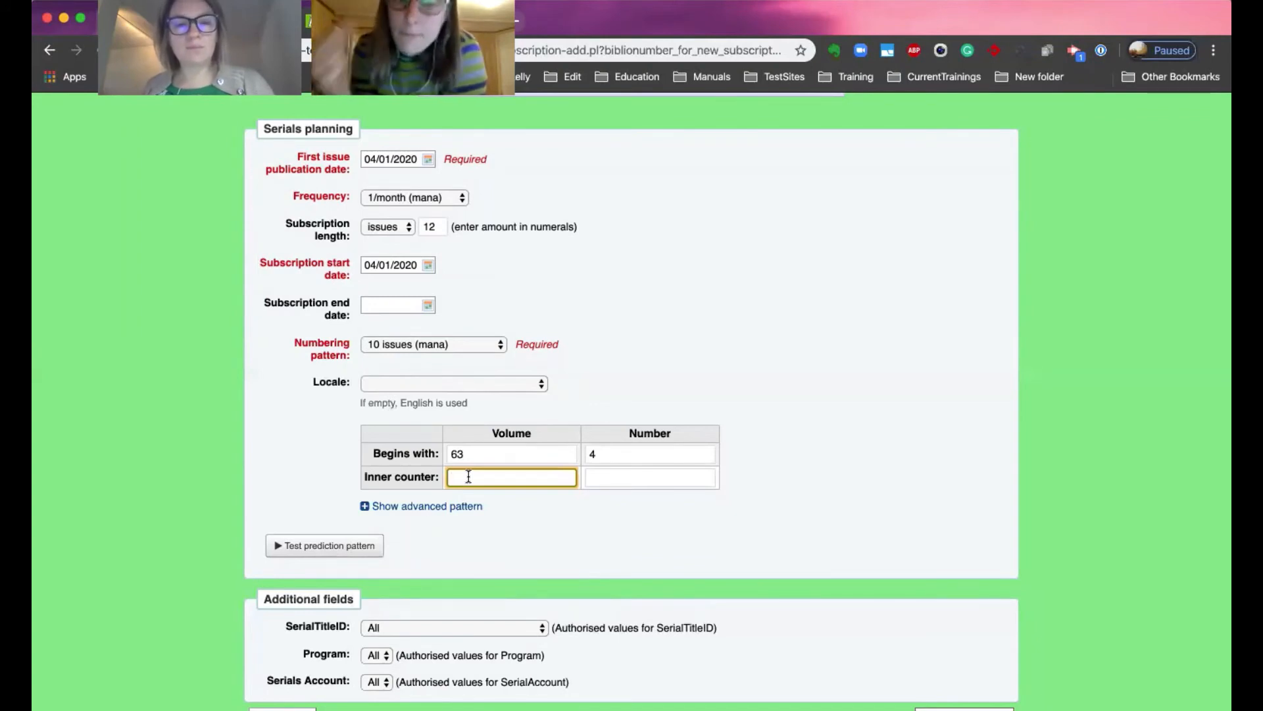
pyautogui.write('3')
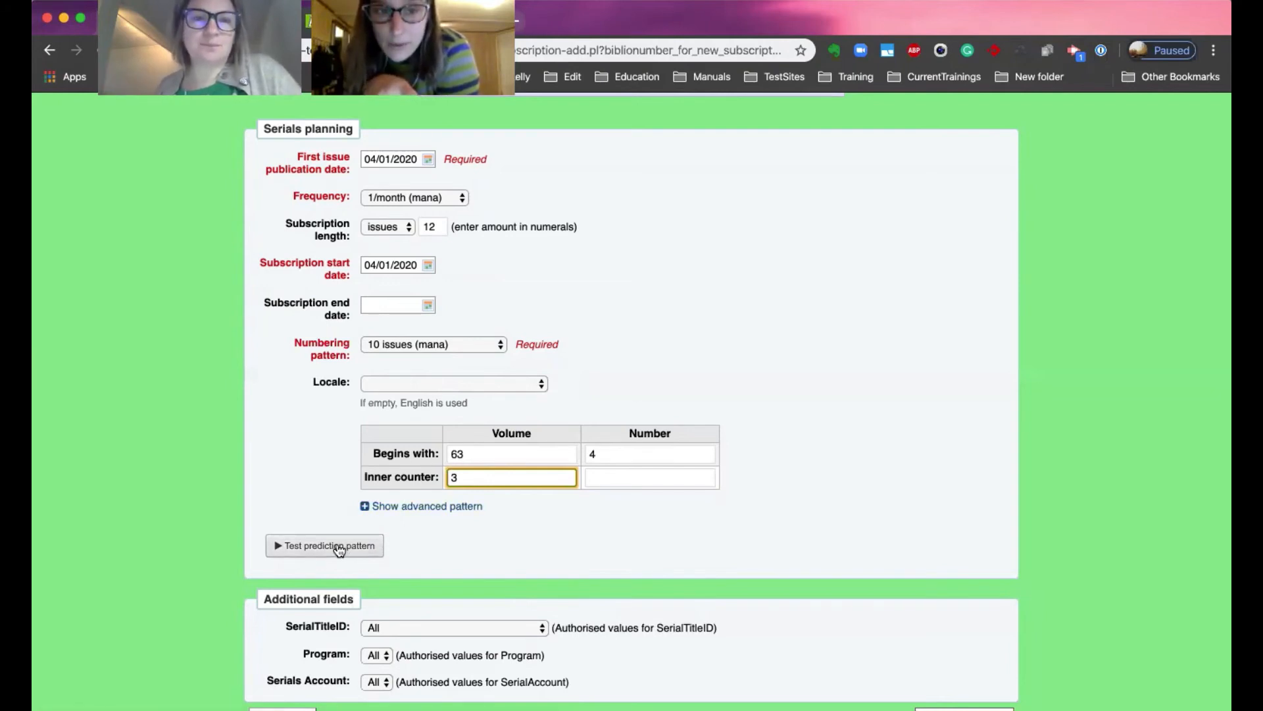
# Show the advanced pattern and run Test prediction pattern to preview the predicted issues.
pyautogui.click(422, 508)
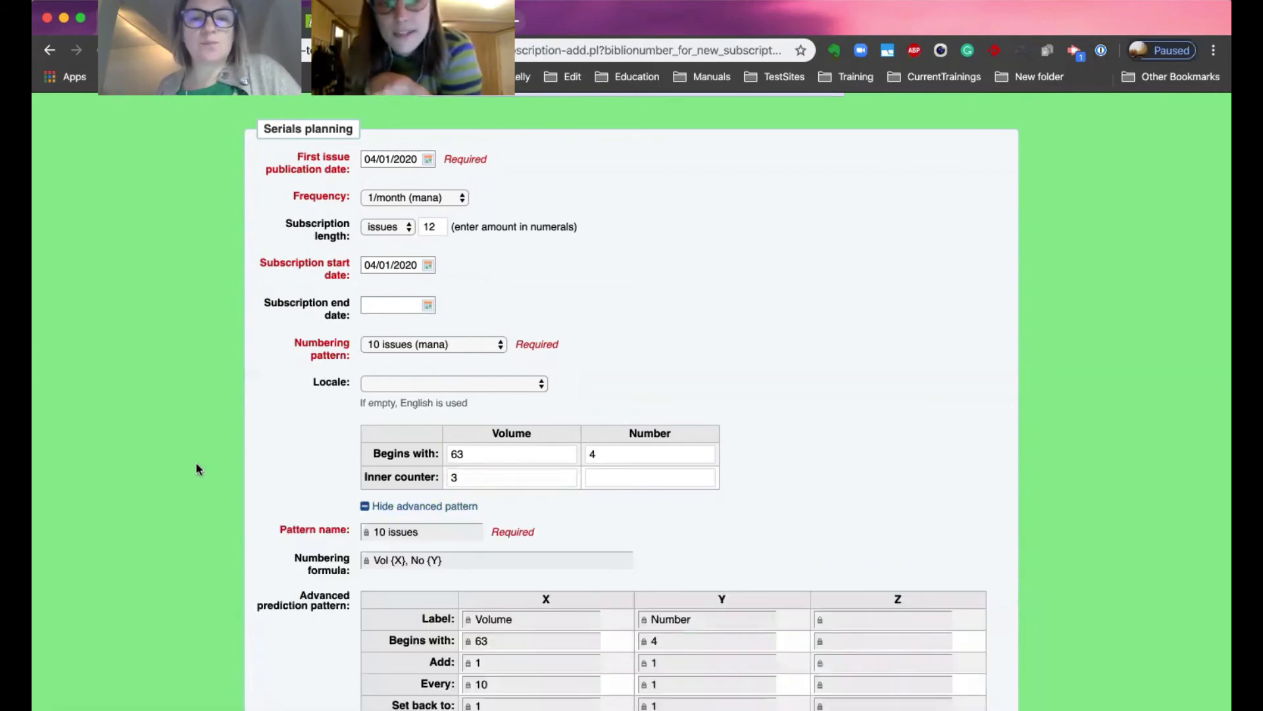
pyautogui.scroll(-3, 196, 461)
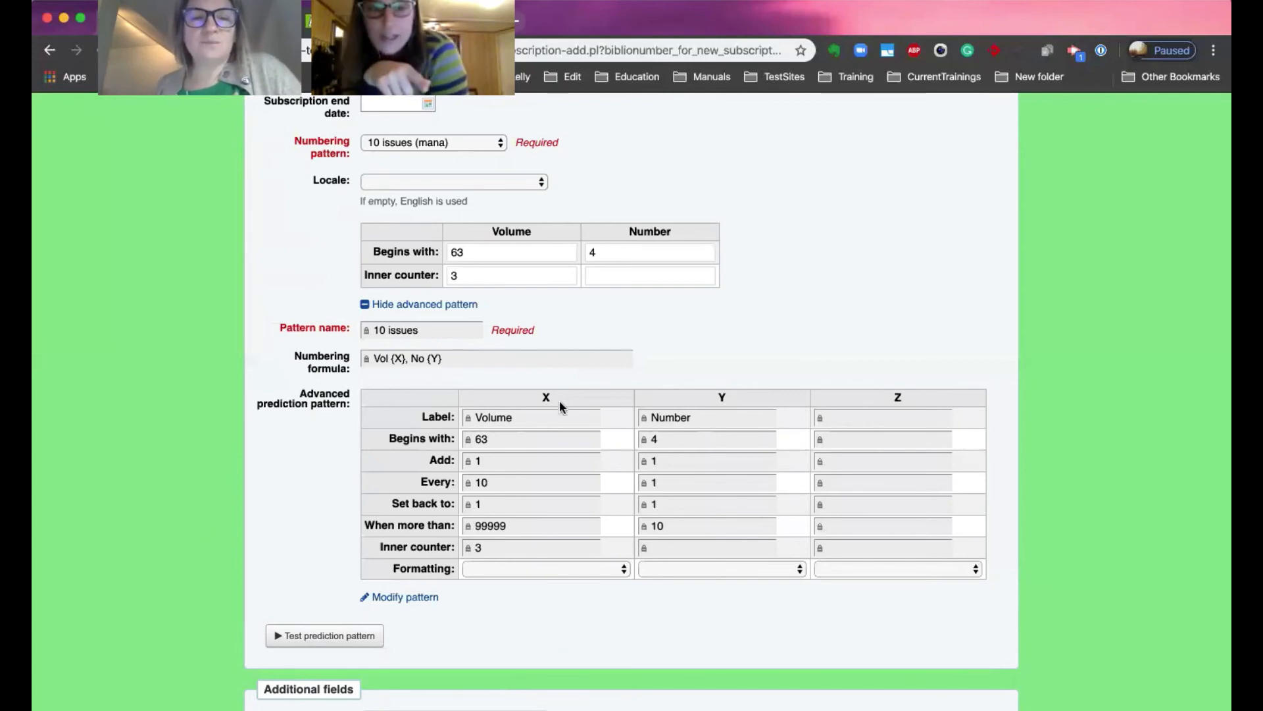
pyautogui.click(324, 636)
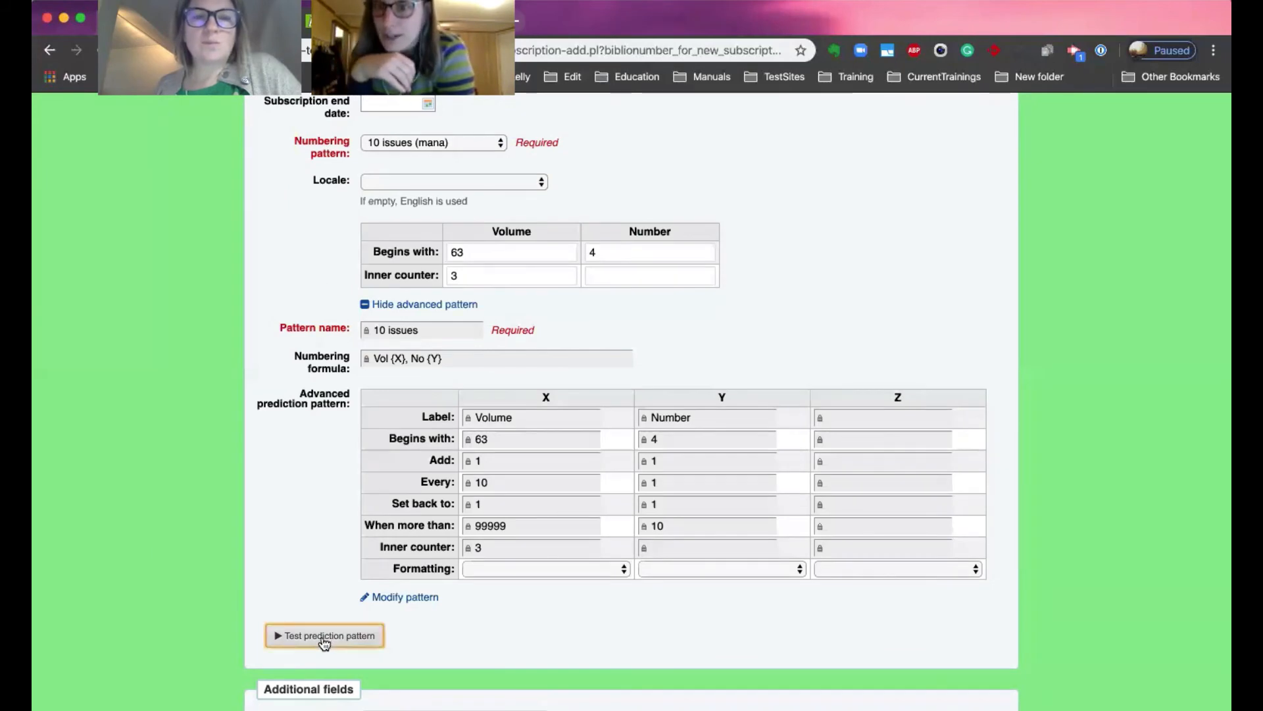
pyautogui.scroll(6, 995, 408)
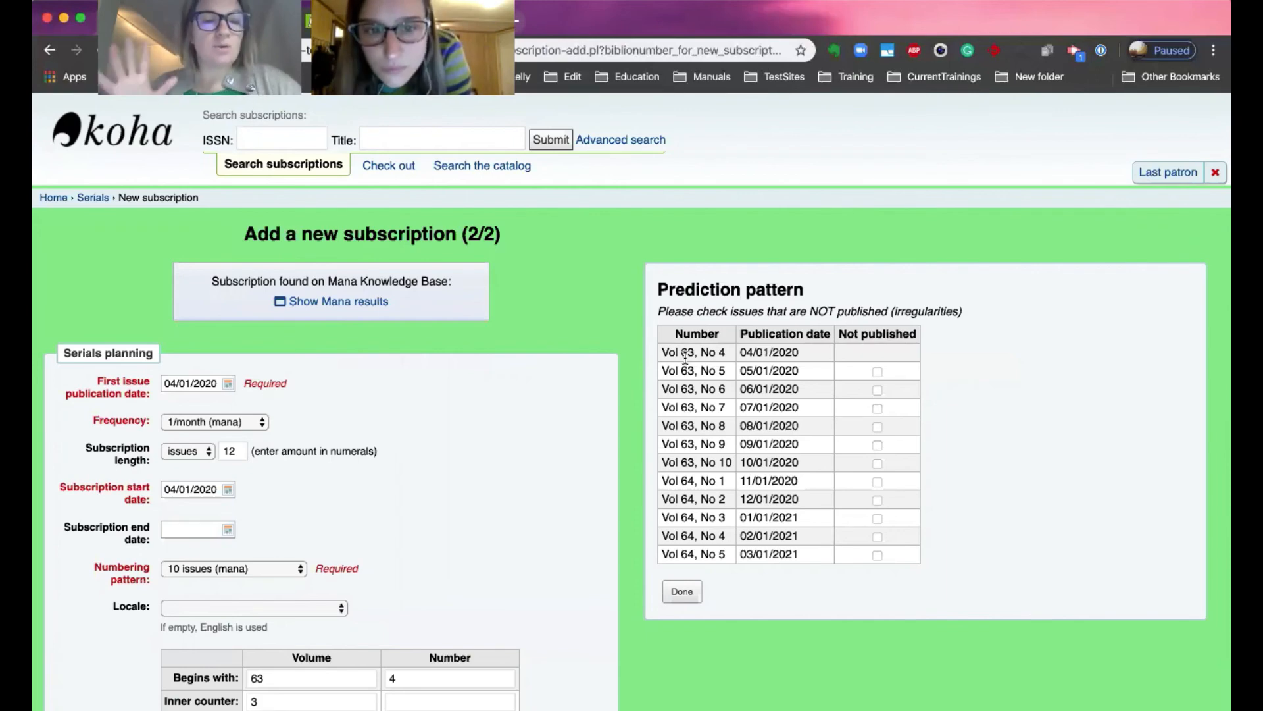
pyautogui.click(225, 569)
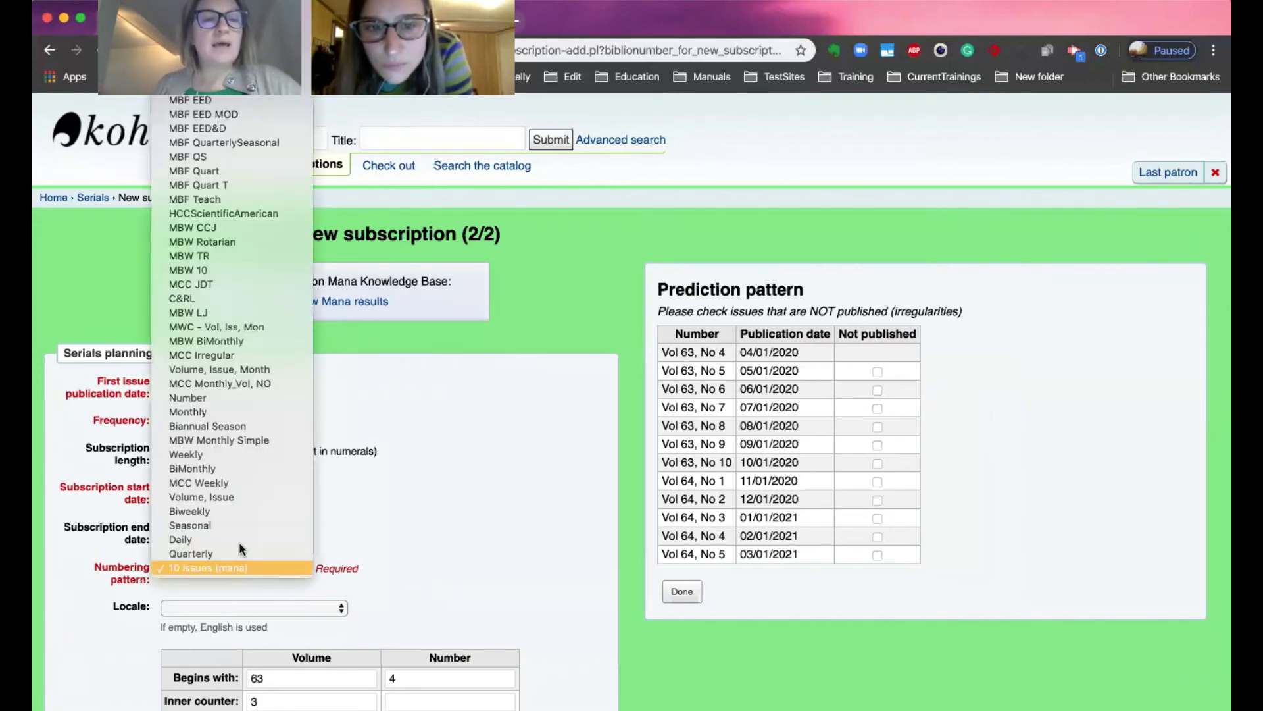
# Review the predicted issue list and close the prediction pattern preview.
pyautogui.click(442, 387)
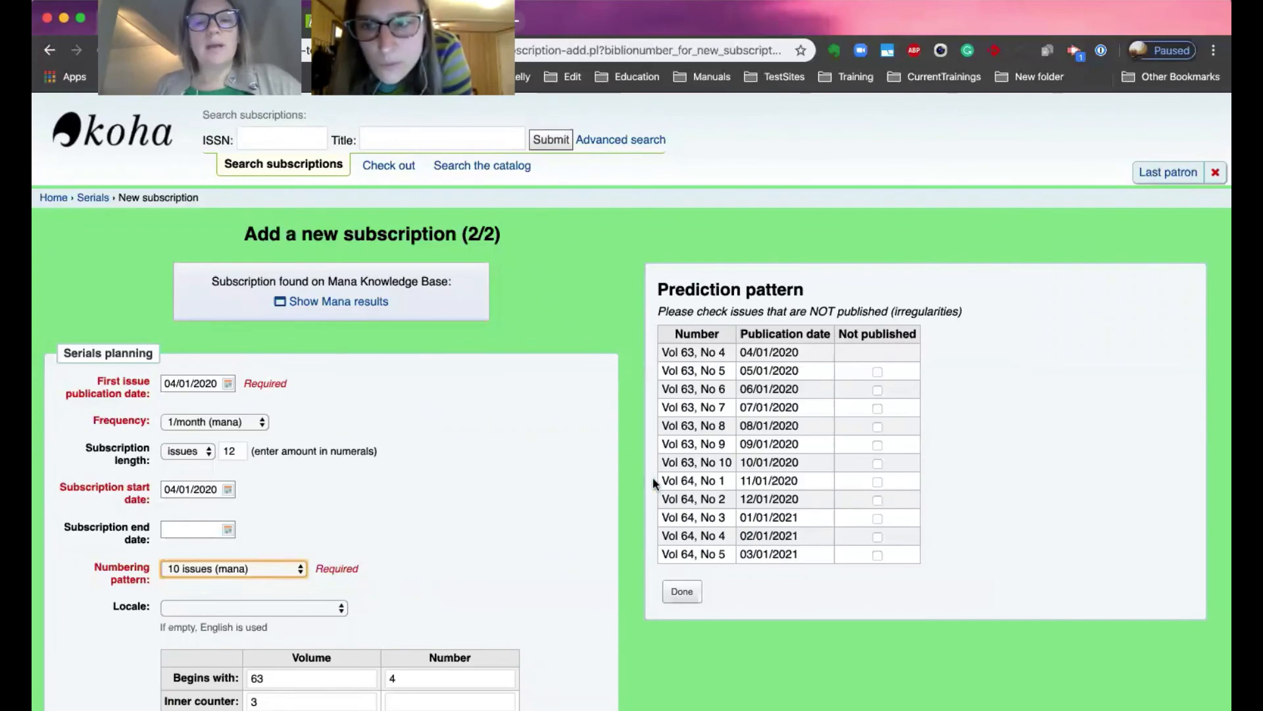
pyautogui.moveTo(661, 481); pyautogui.dragTo(728, 483)
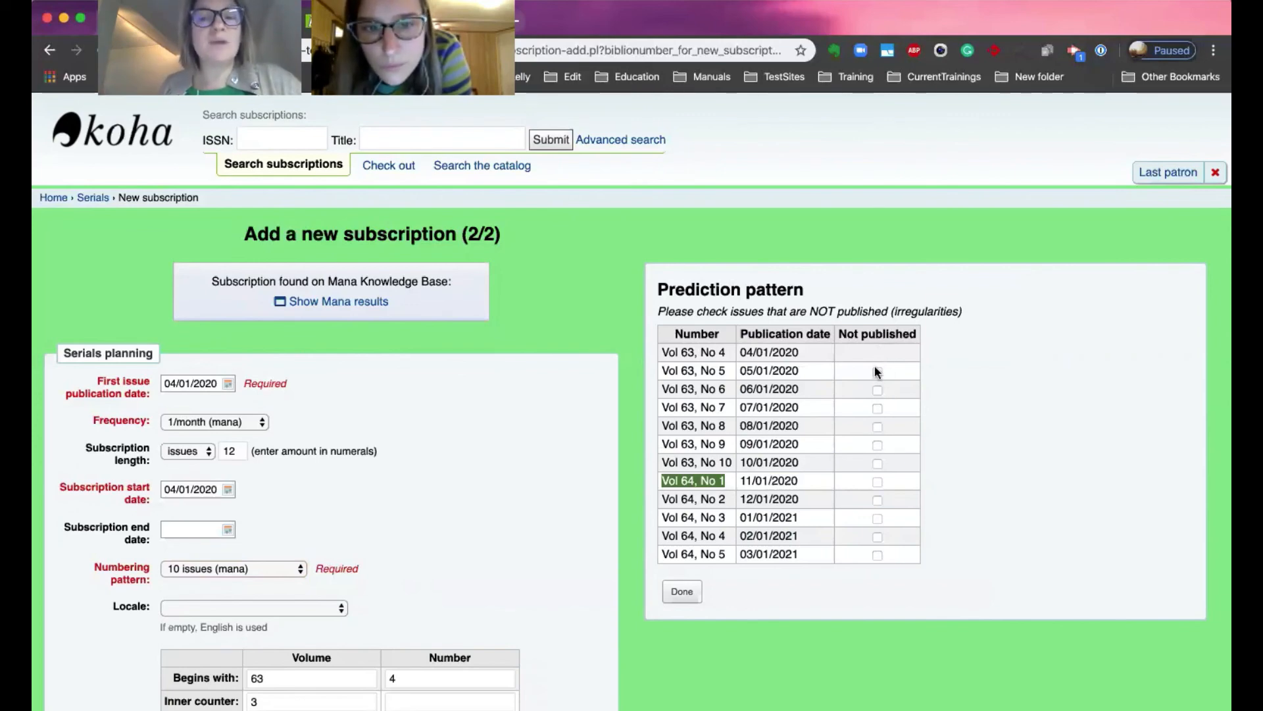
pyautogui.click(877, 390)
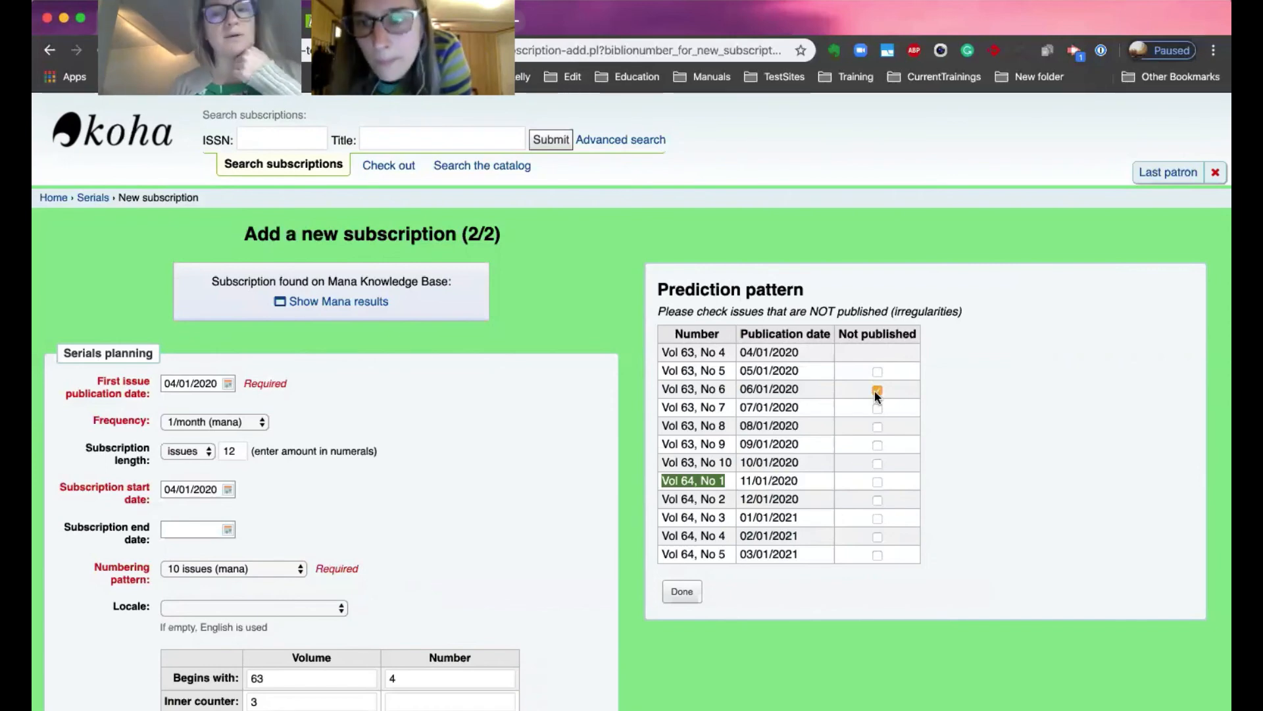
pyautogui.click(685, 593)
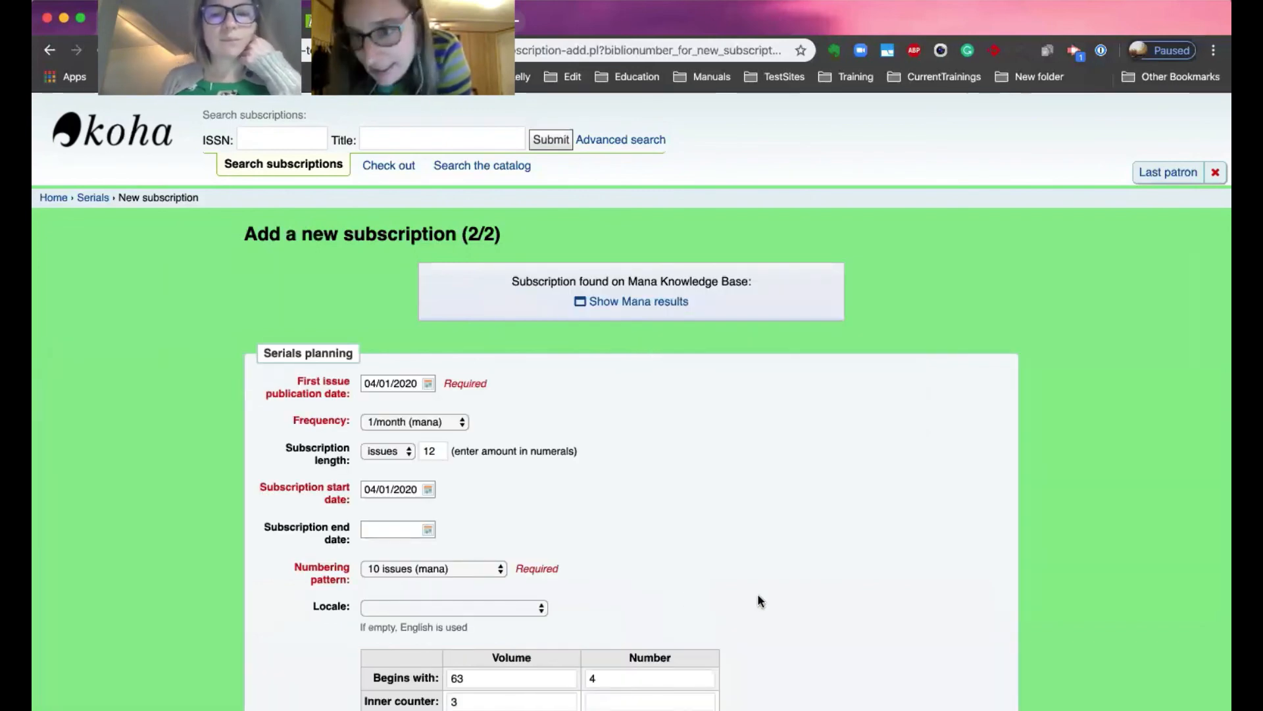
# Save the new subscription.
pyautogui.scroll(-7, 758, 595)
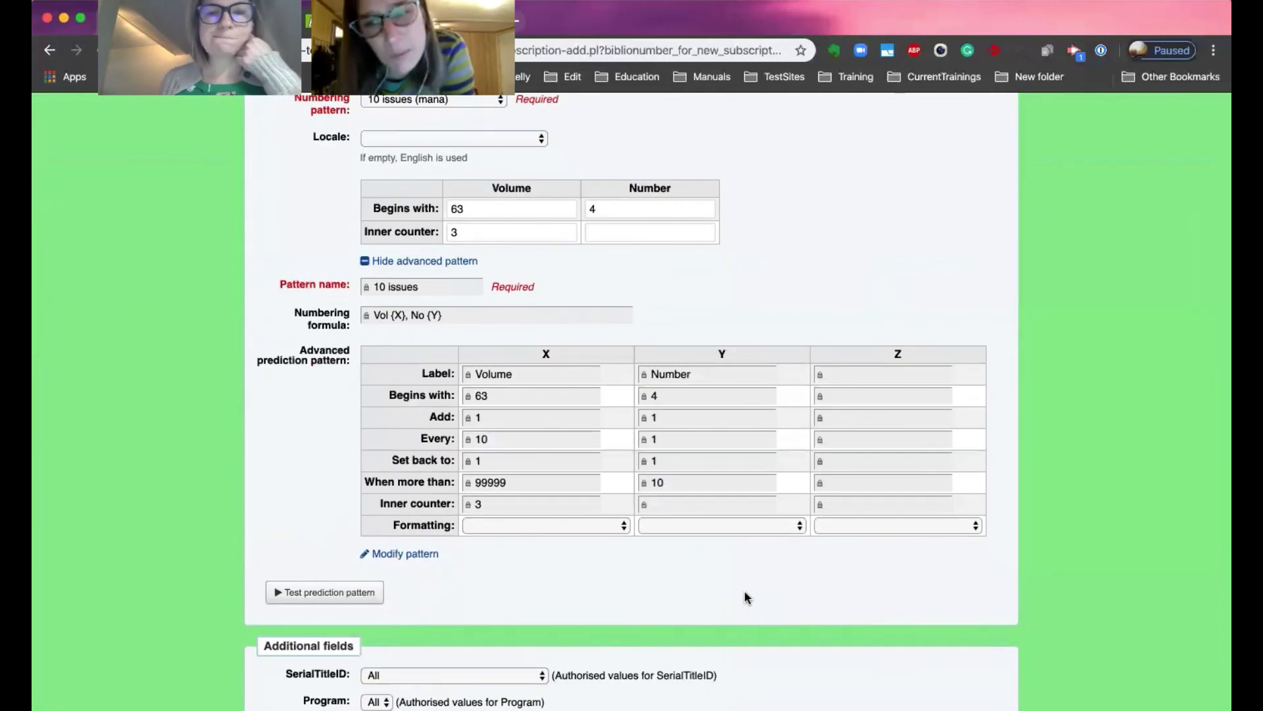
pyautogui.scroll(4, 745, 590)
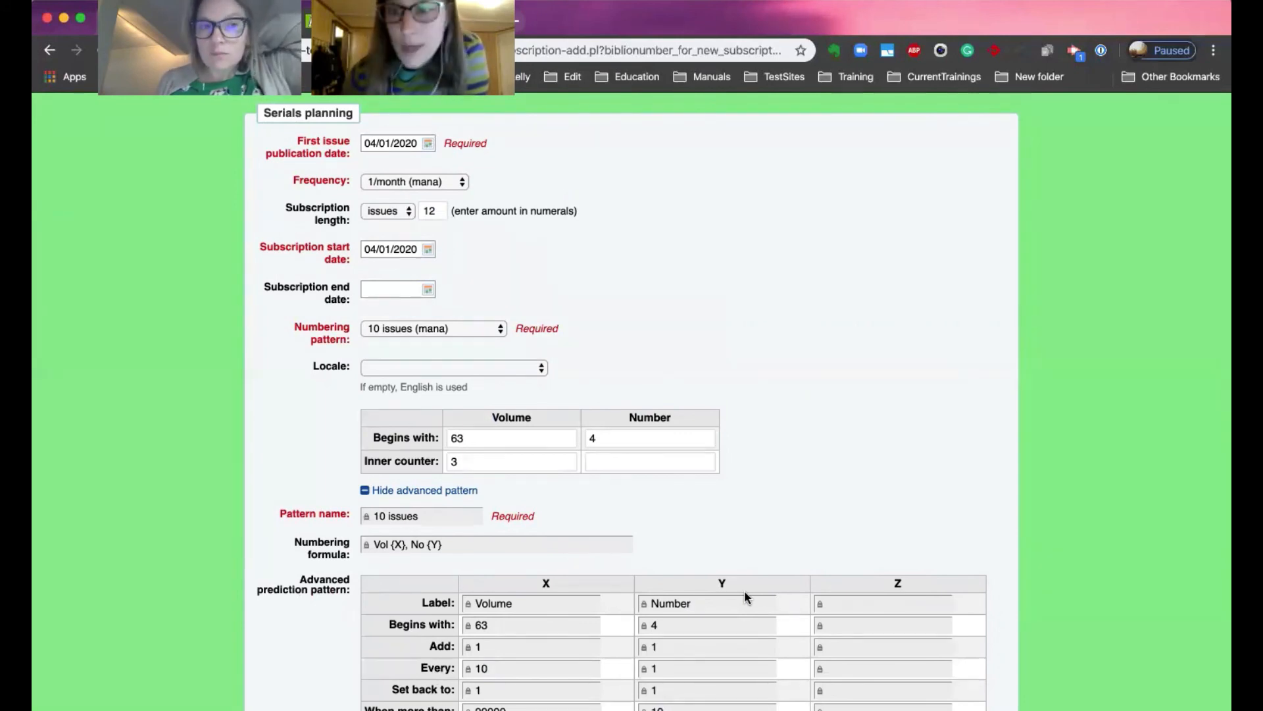
pyautogui.scroll(-2, 748, 581)
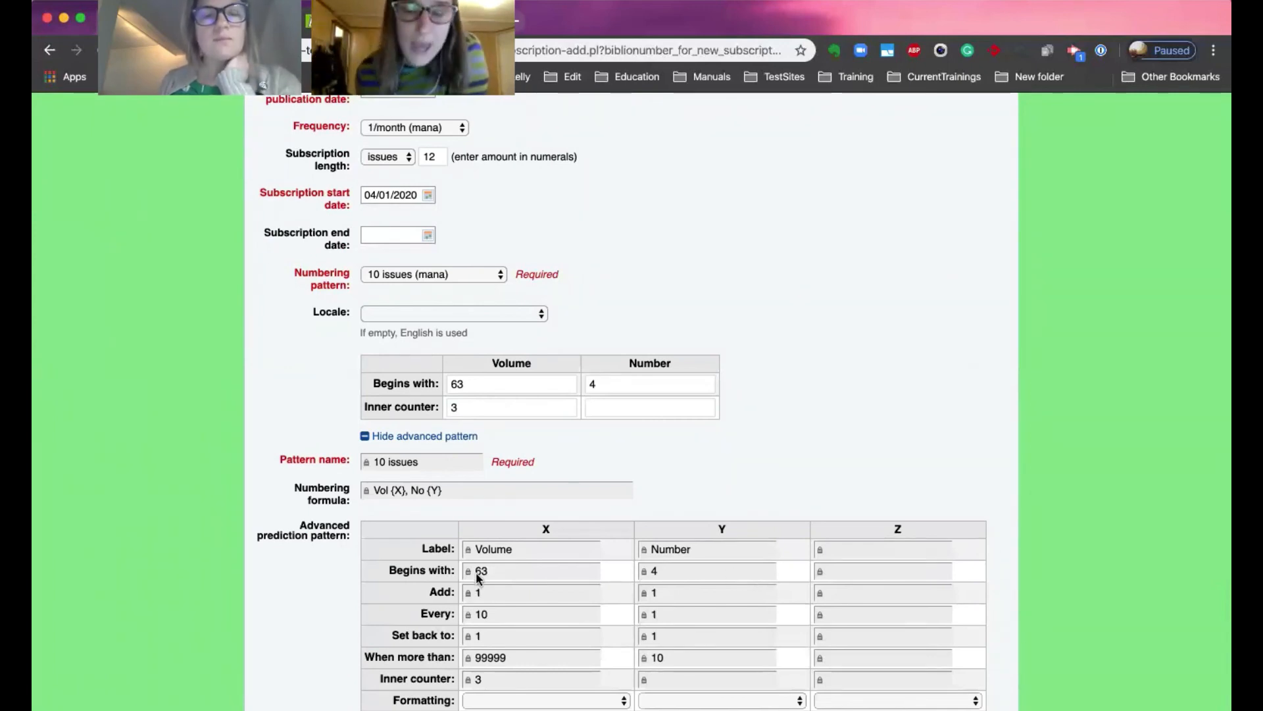
pyautogui.scroll(-5, 476, 570)
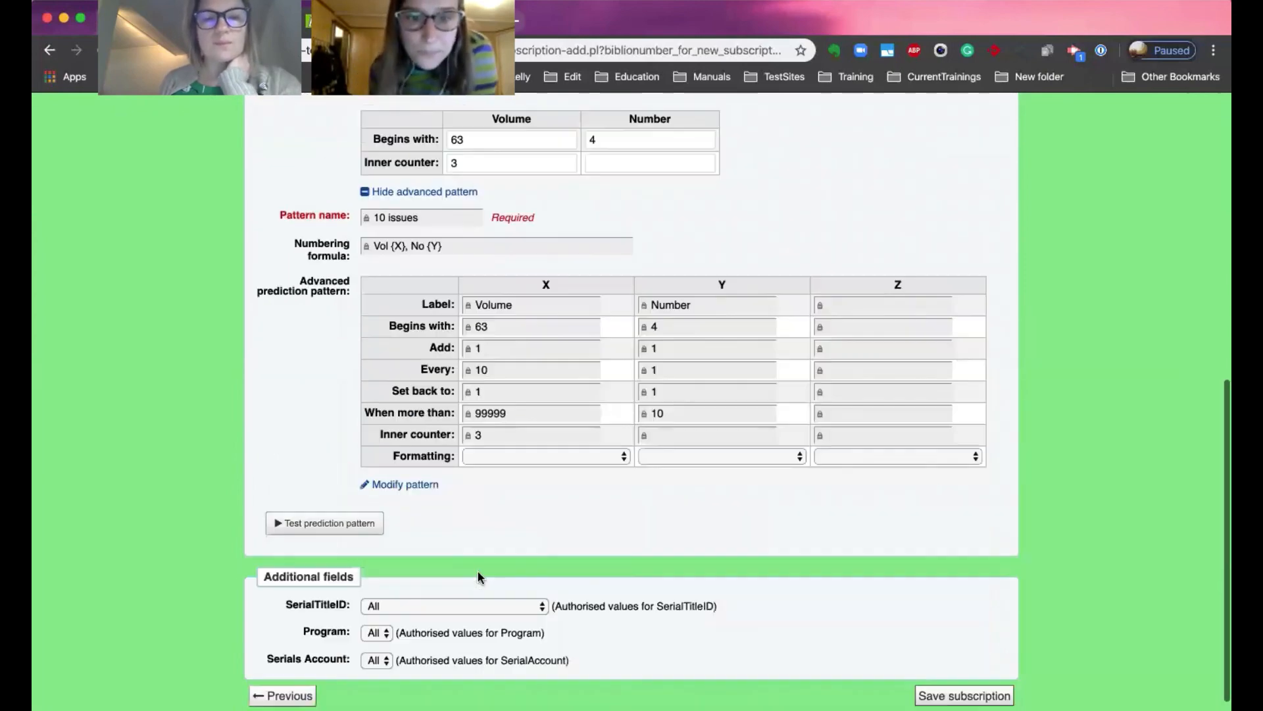
pyautogui.click(968, 648)
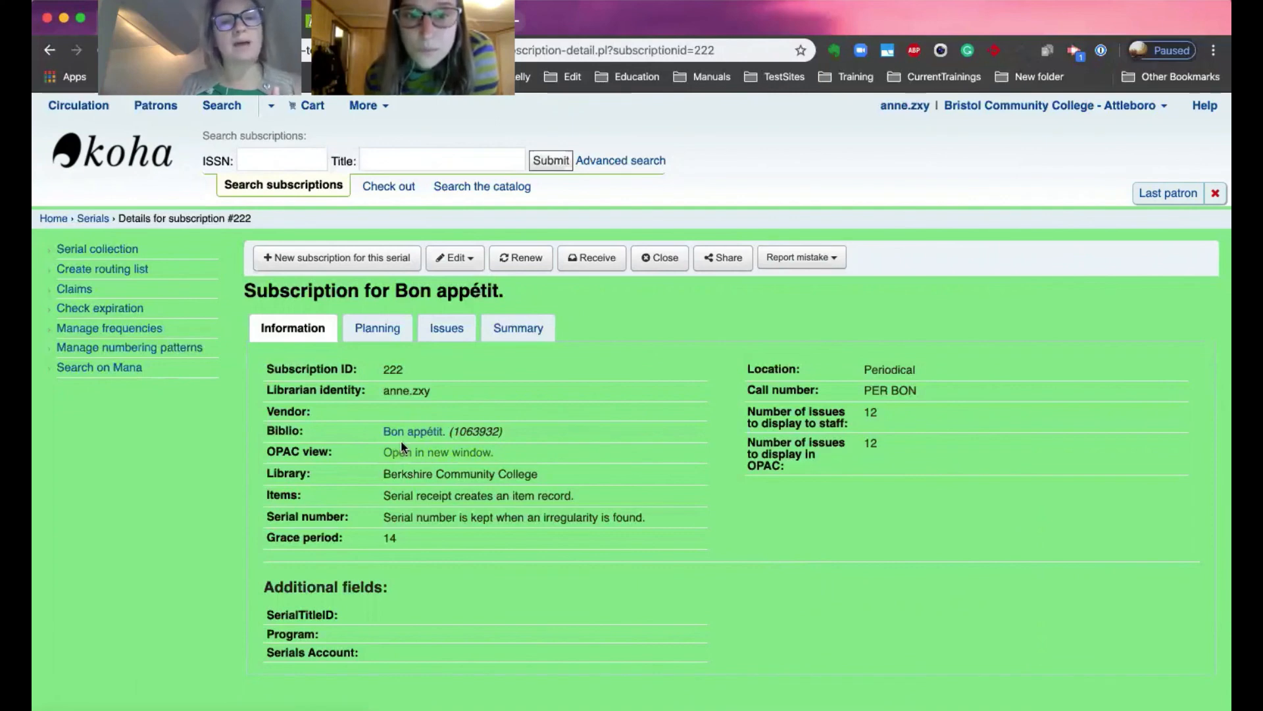
# Open the Bon appétit bibliographic record in a new tab and view its Subscriptions tab.
pyautogui.rightClick(435, 429)
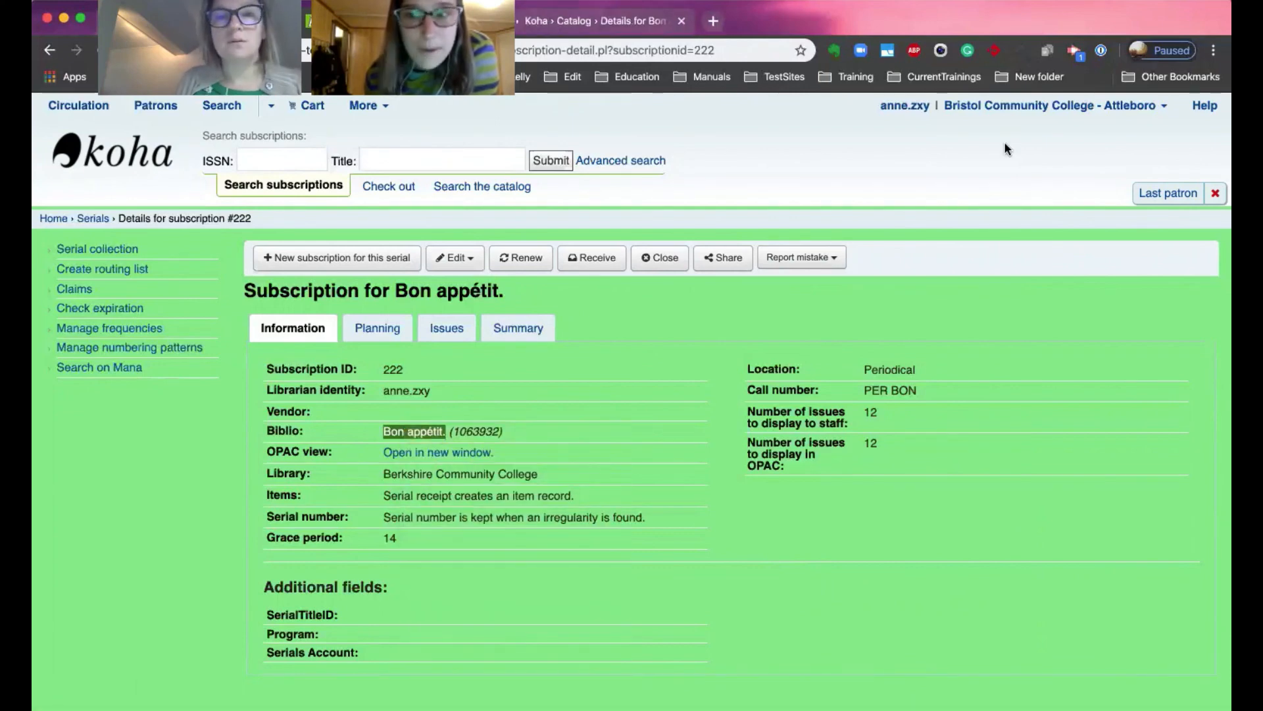
pyautogui.moveTo(545, 22)
pyautogui.mouseDown()
pyautogui.moveTo(529, 145)
pyautogui.moveTo(529, 21)
pyautogui.mouseUp()
pyautogui.click(529, 145)
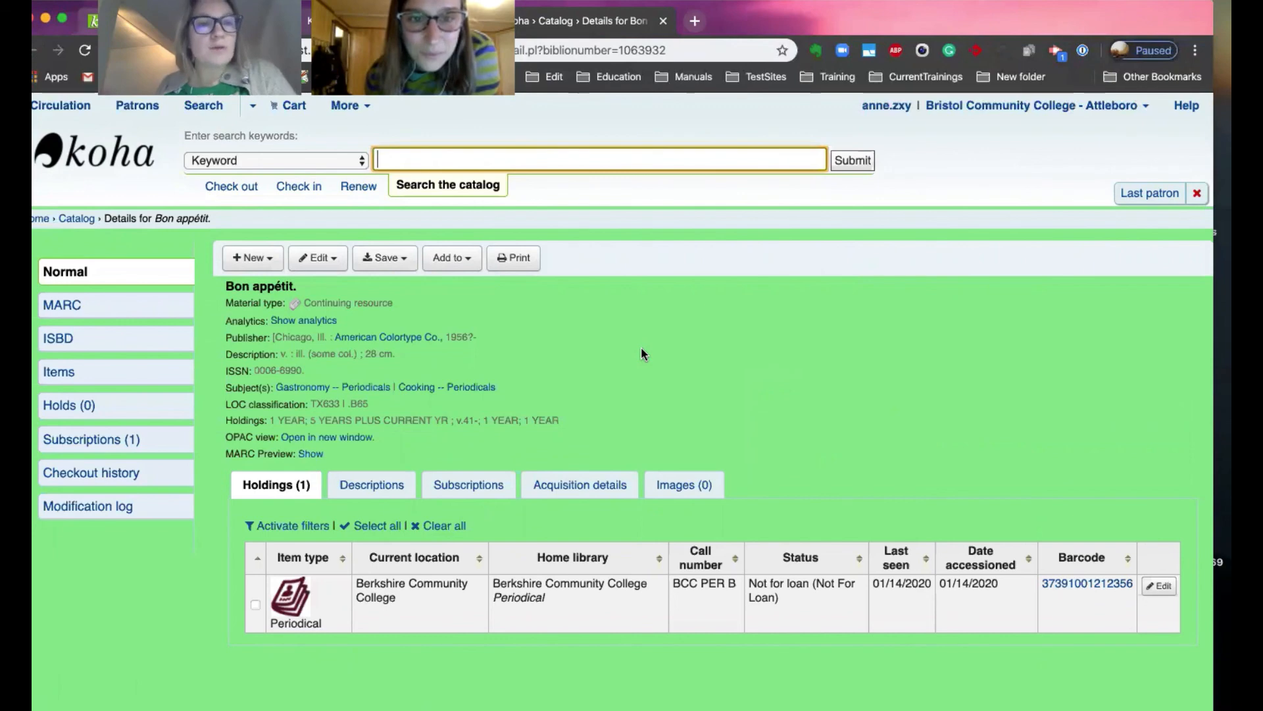
pyautogui.click(471, 485)
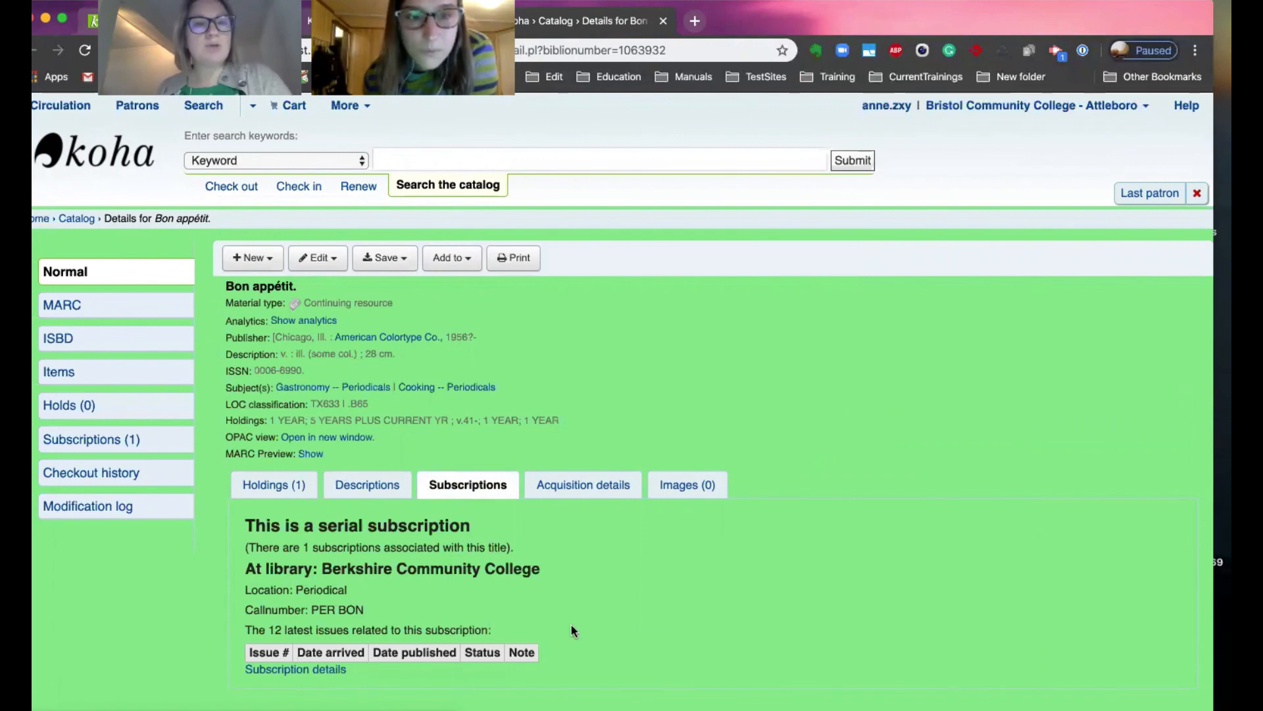
# Examine the record's subscription summary and follow the link back to the subscription details.
pyautogui.scroll(-1, 586, 619)
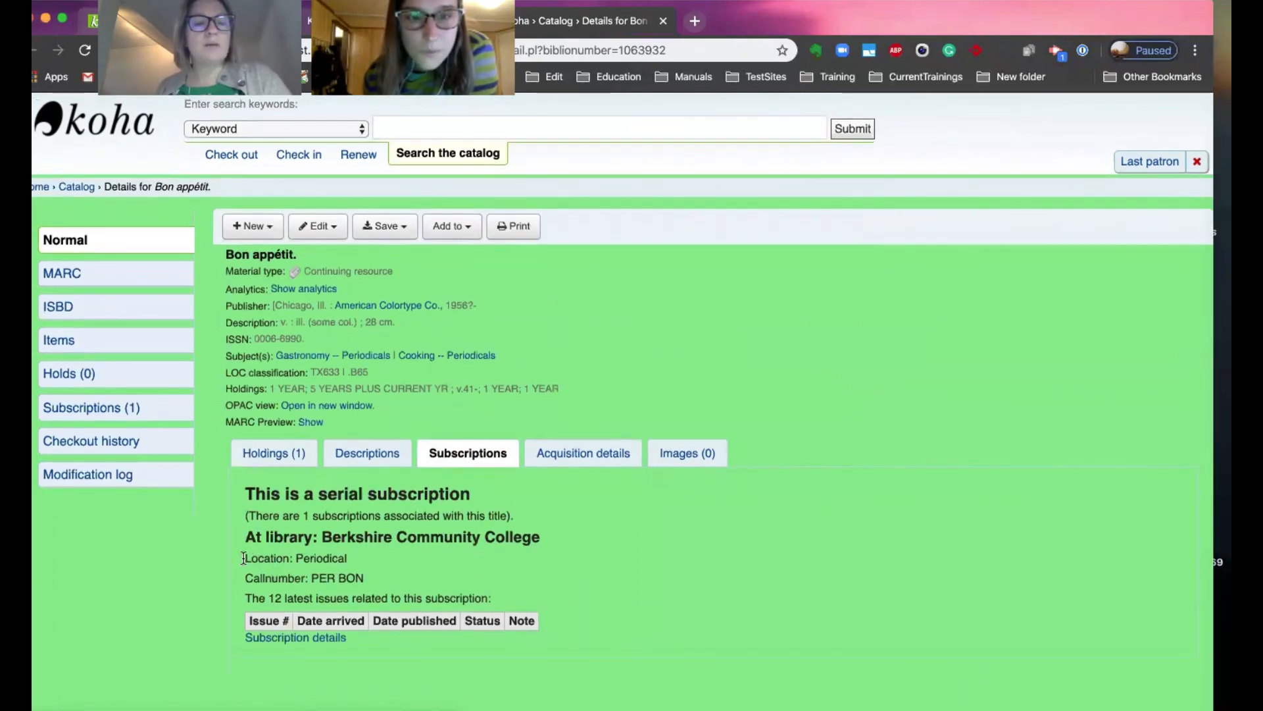
pyautogui.moveTo(245, 558); pyautogui.dragTo(358, 565)
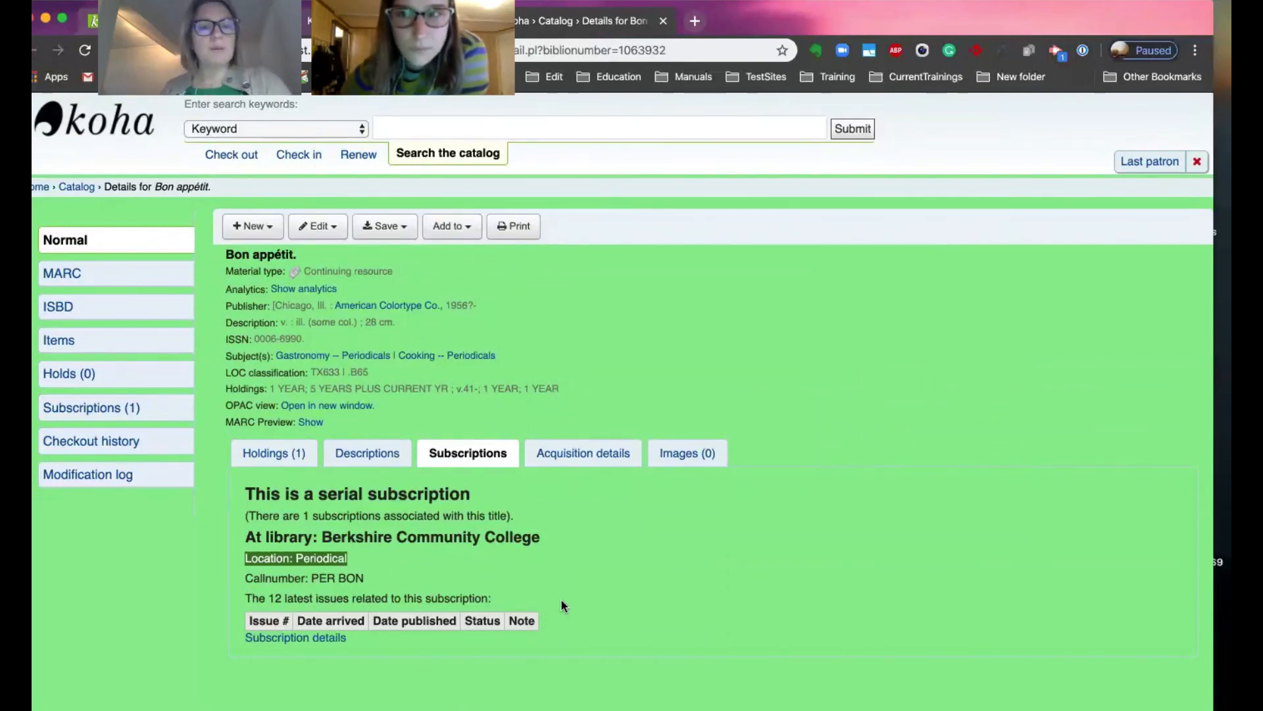
pyautogui.click(310, 639)
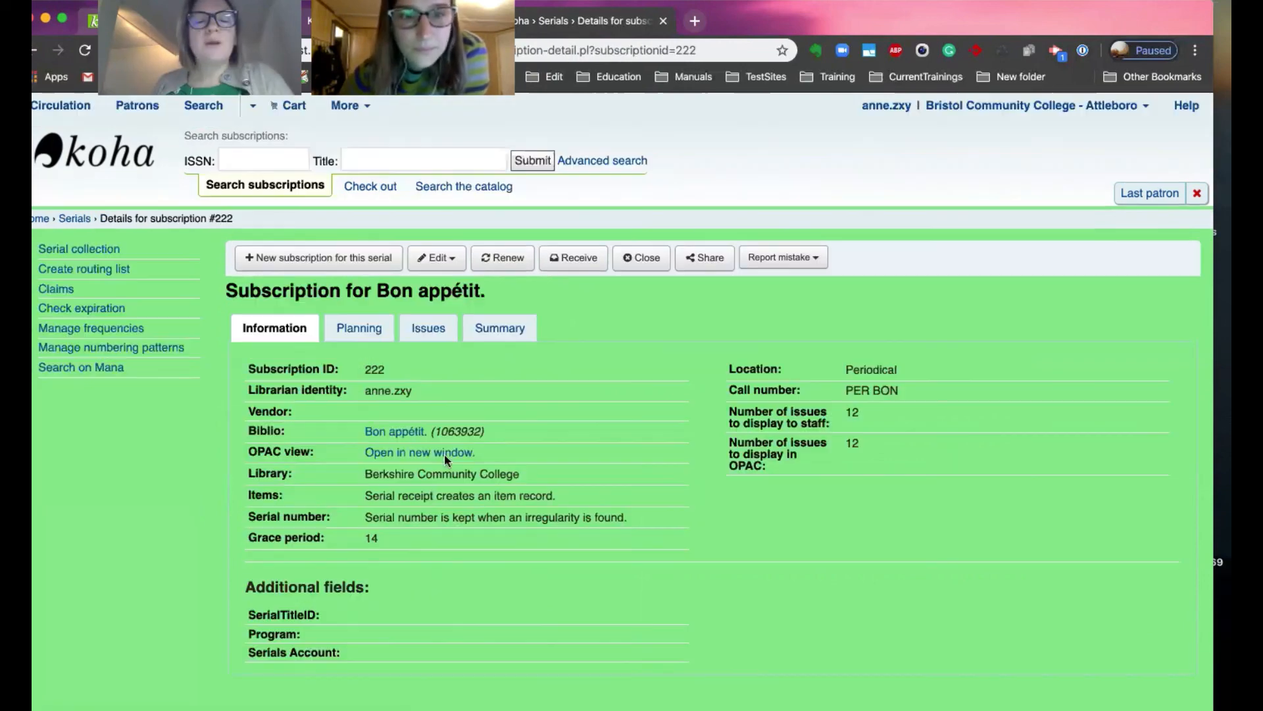
# Open the record's OPAC view in a new window and examine its Subscriptions tab.
pyautogui.click(402, 451)
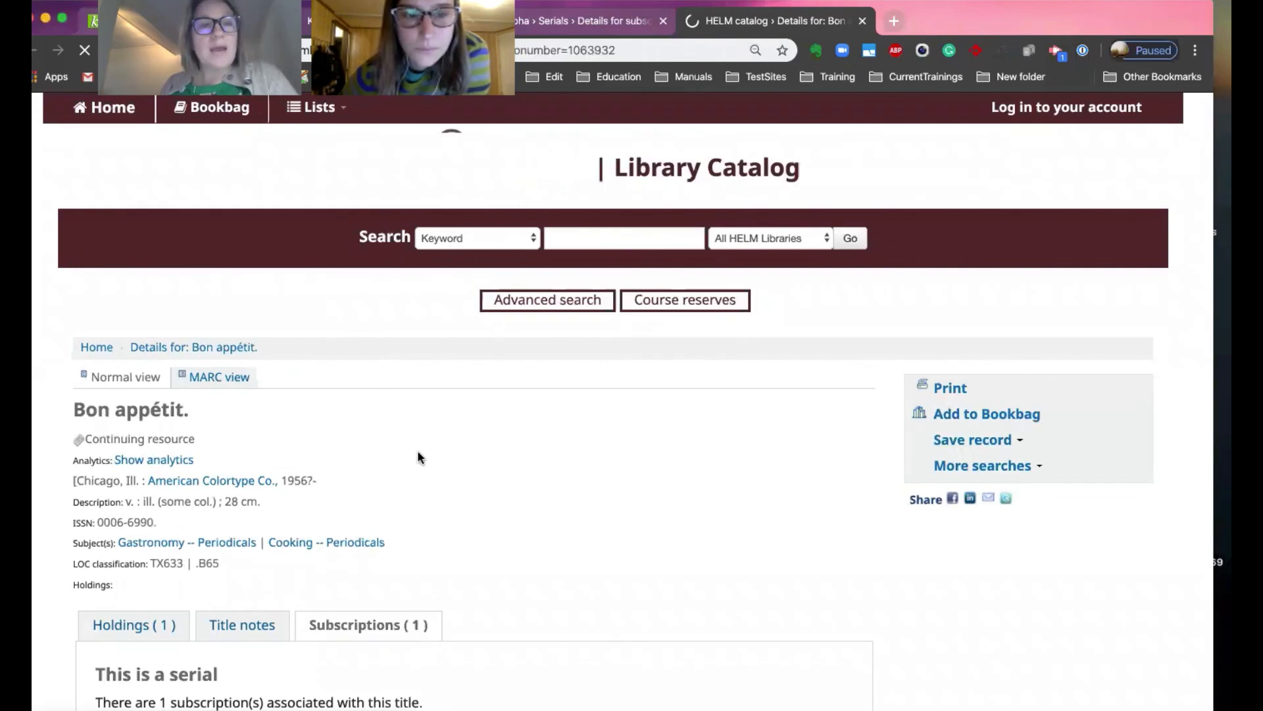
pyautogui.scroll(-3, 418, 449)
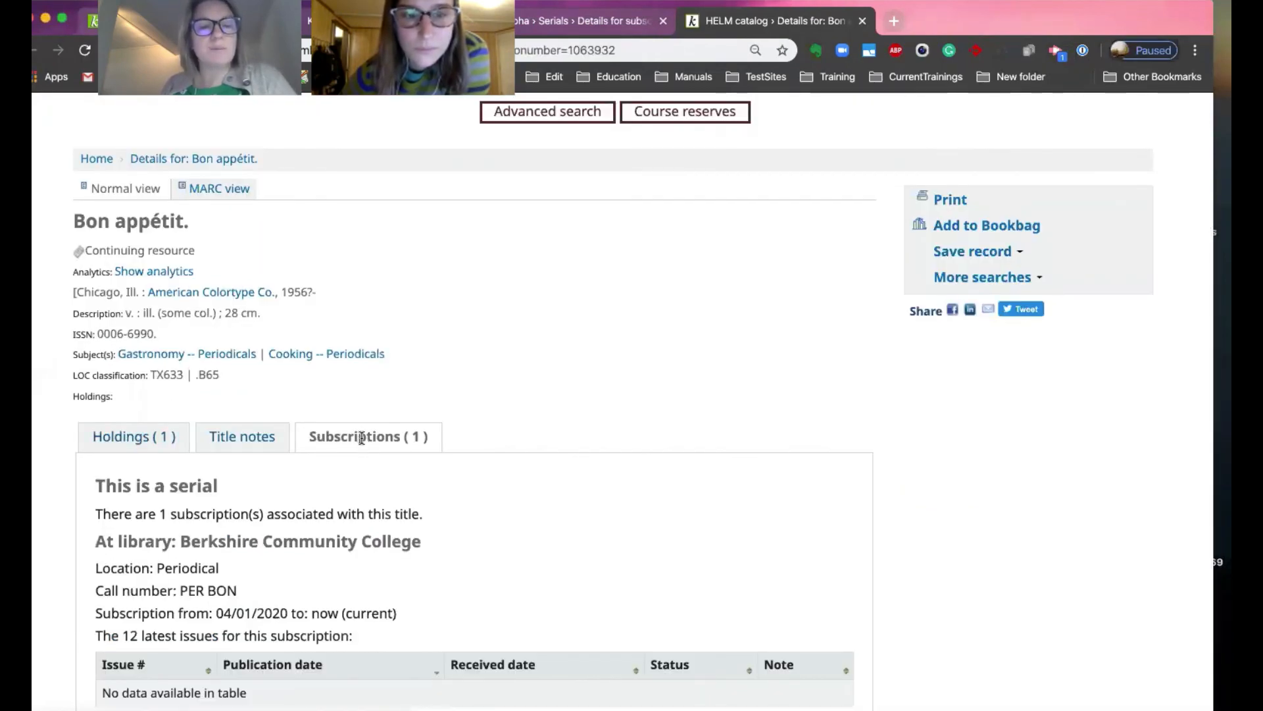
pyautogui.scroll(-1, 359, 437)
pyautogui.moveTo(99, 611); pyautogui.dragTo(325, 605)
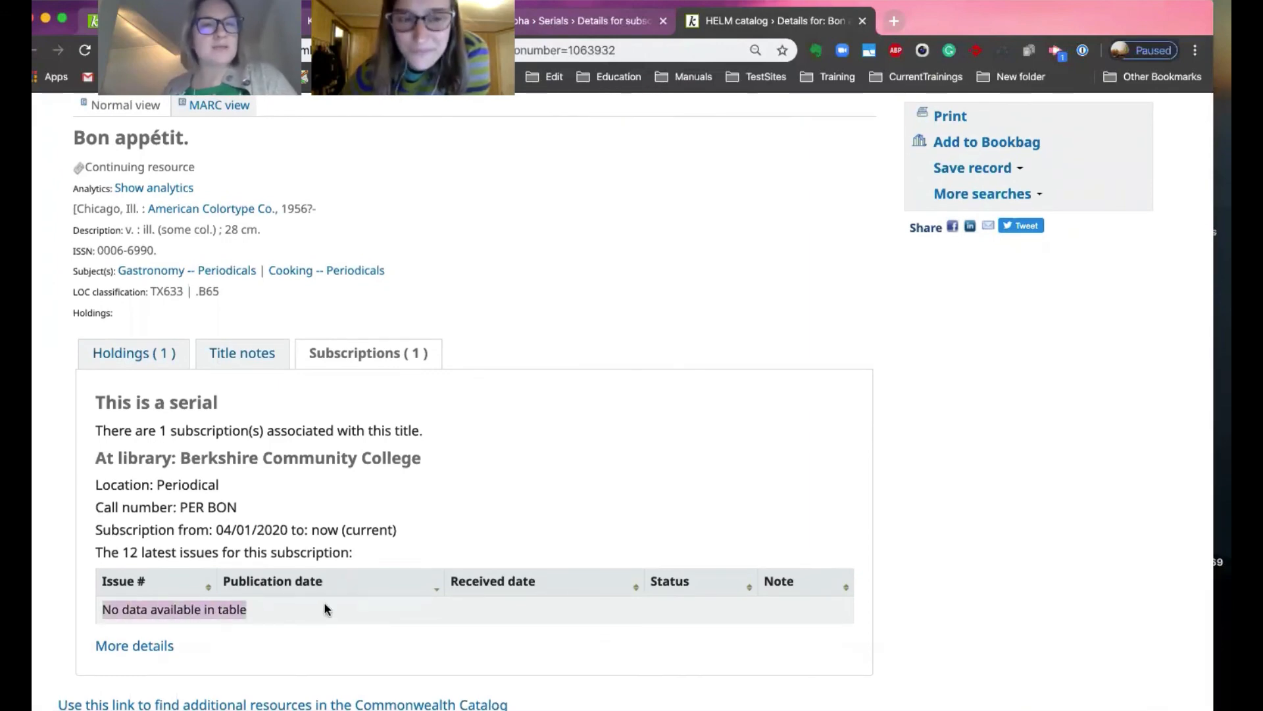